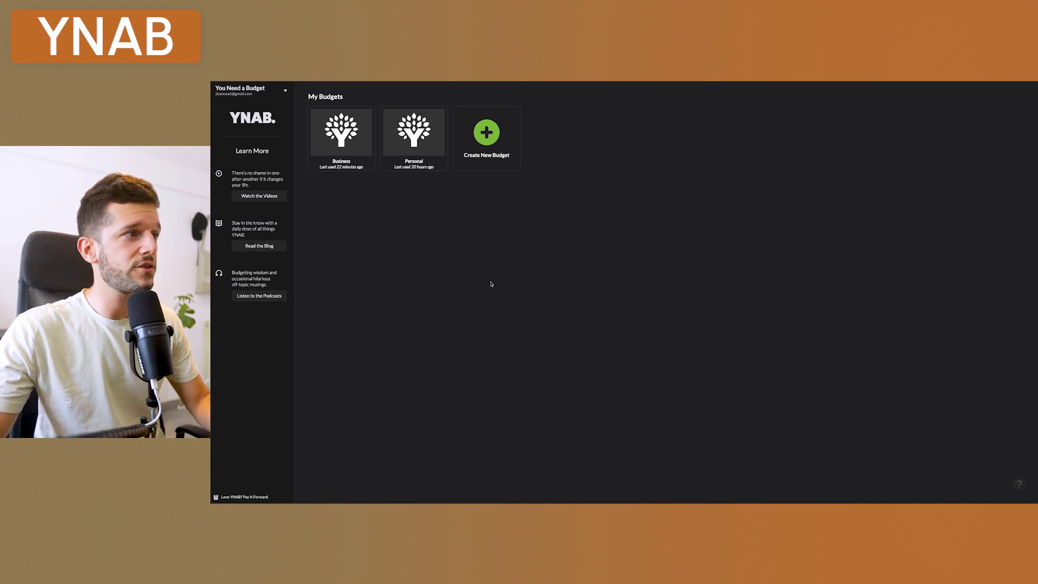
Step: Create a new budget named Test and start adding a linked account through a new bank connection
left_click(487, 135)
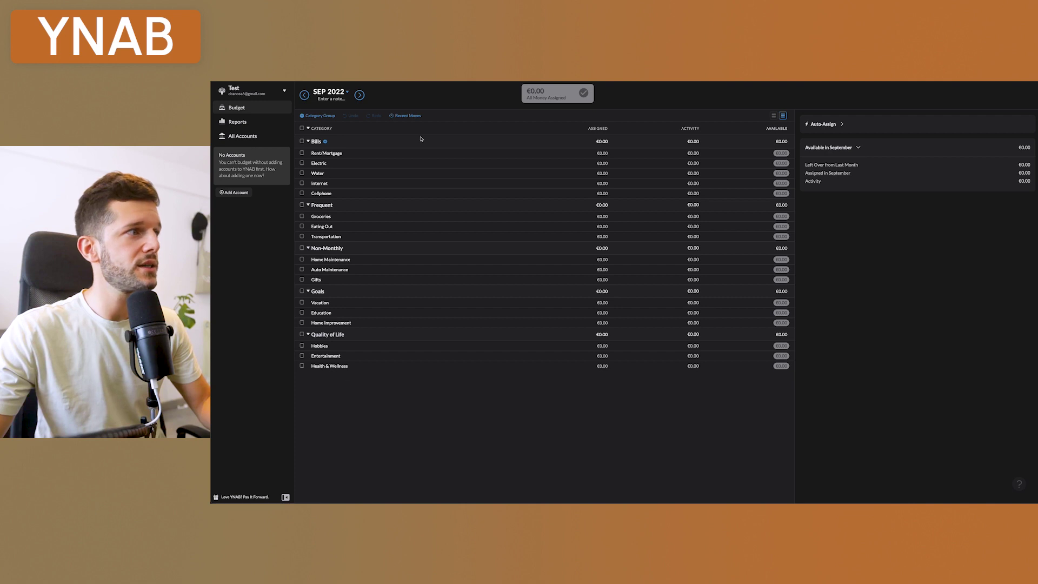
left_click(235, 192)
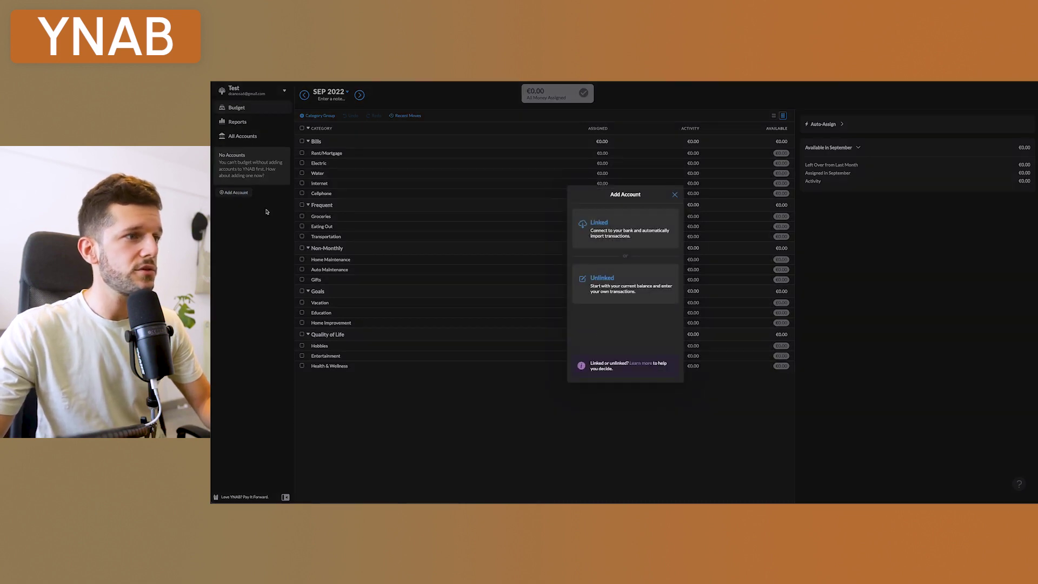
left_click(635, 231)
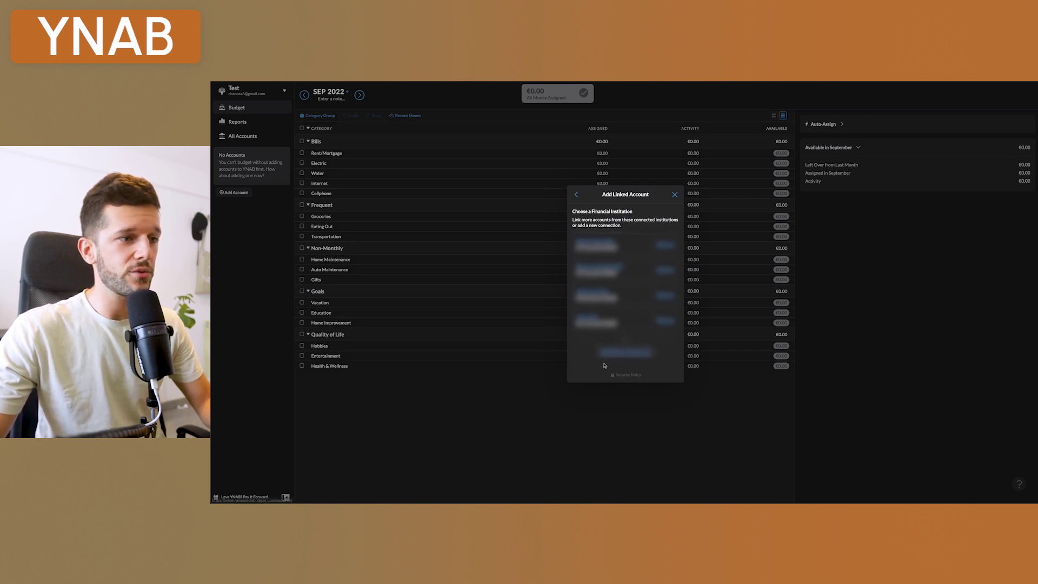
left_click(620, 351)
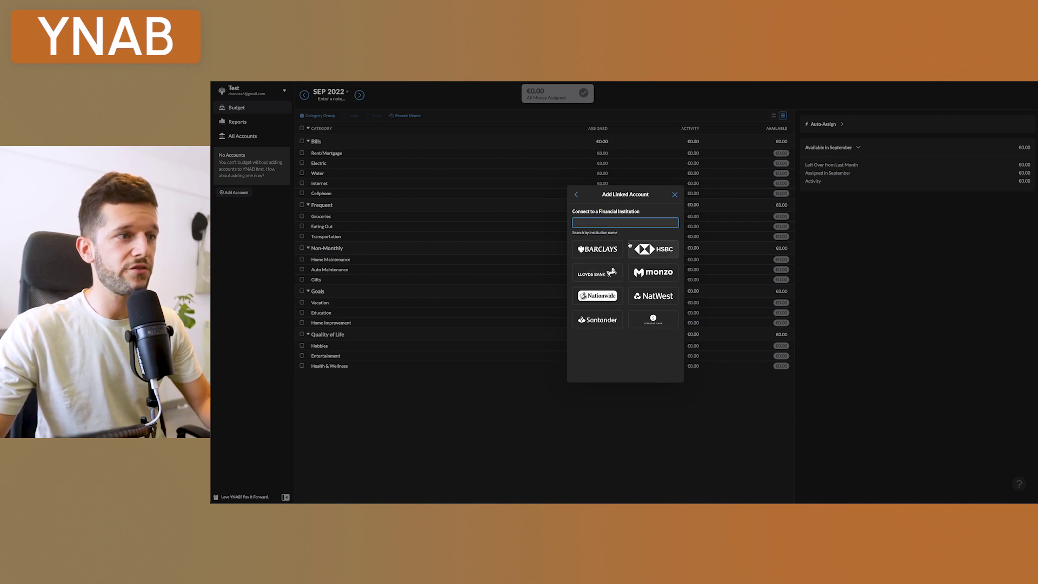
Step: Search the financial institutions for "ing", look through the matches, and clear the search
type("ing")
scroll(662, 319, "down", 3)
scroll(623, 254, "up", 3)
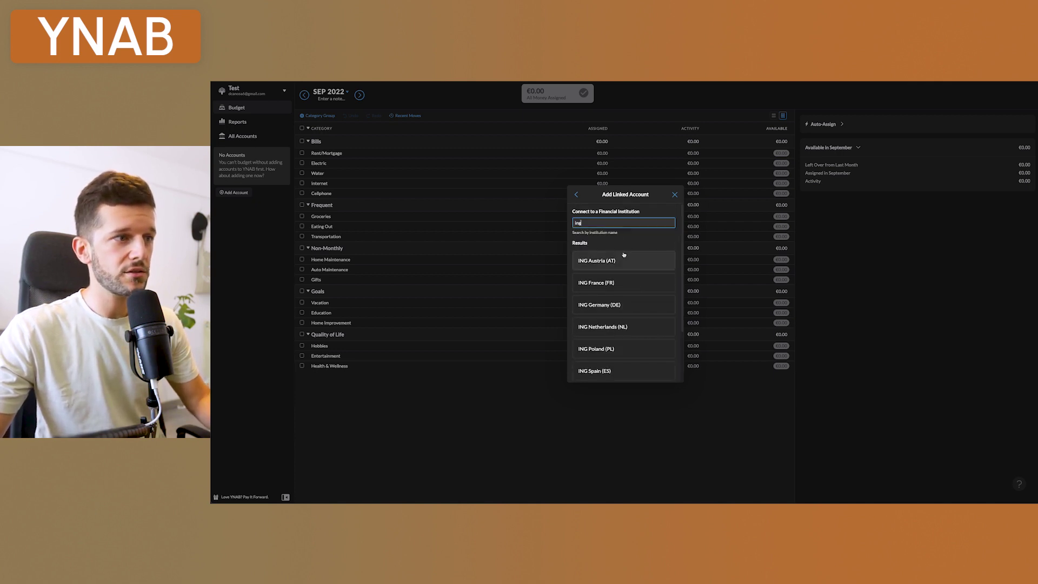
key("BackSpace")
key("BackSpace")
key("BackSpace")
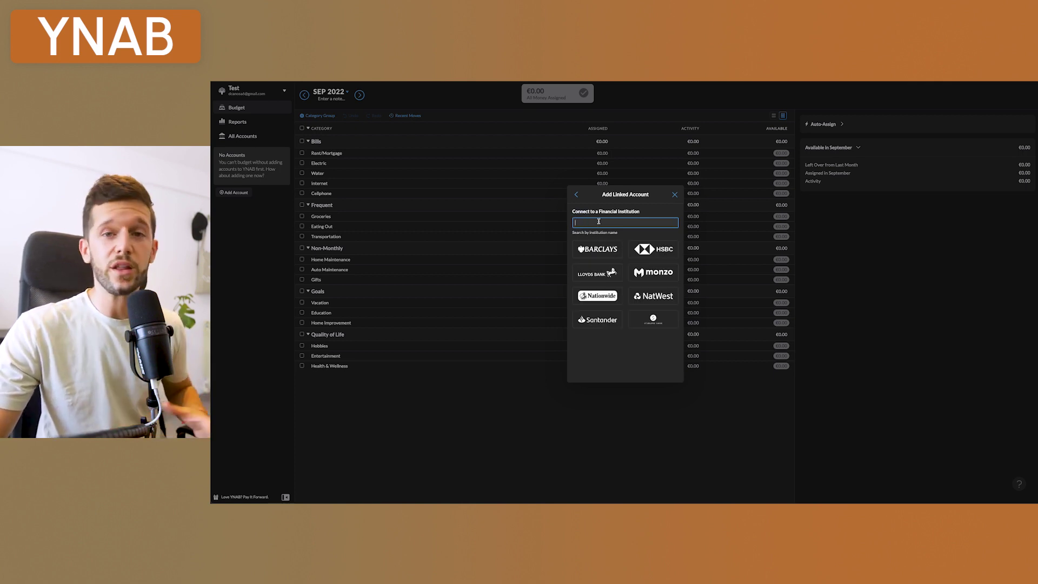
left_click(561, 406)
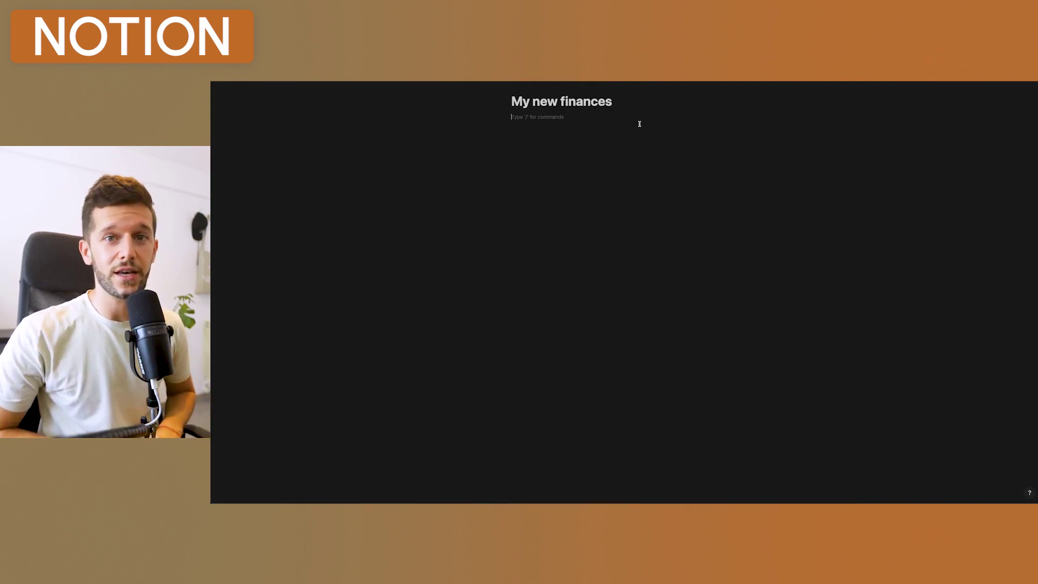
Step: In Notion, add a My Finances table with Description and Expense columns and a Created time property to the My new finances page
type("/table")
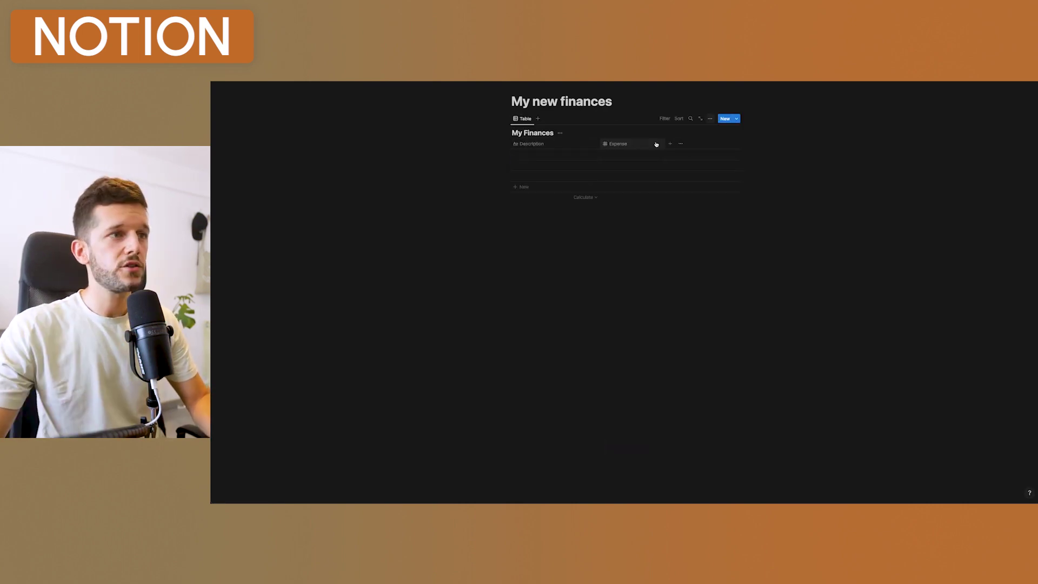
left_click(669, 144)
type("cre")
key("Return")
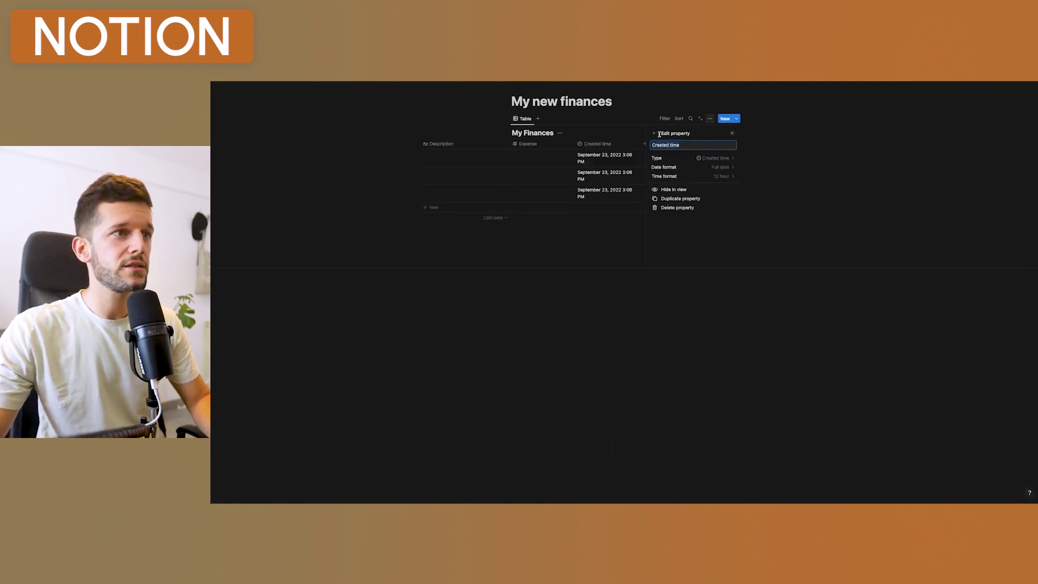
key("Escape")
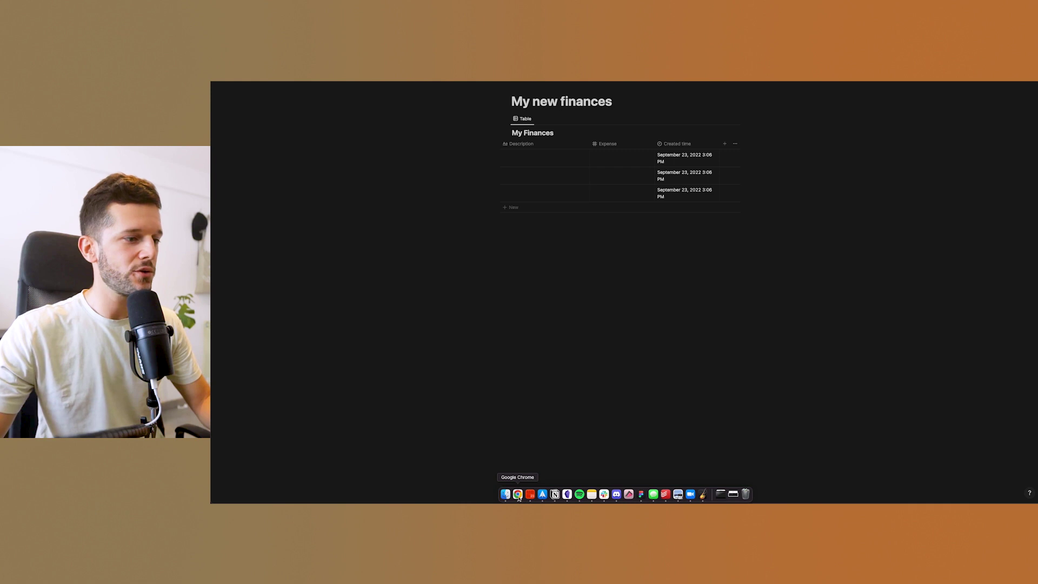
Step: Switch to Make in Google Chrome and create a new scenario starting with the YNAB List Transactions module
left_click(518, 494)
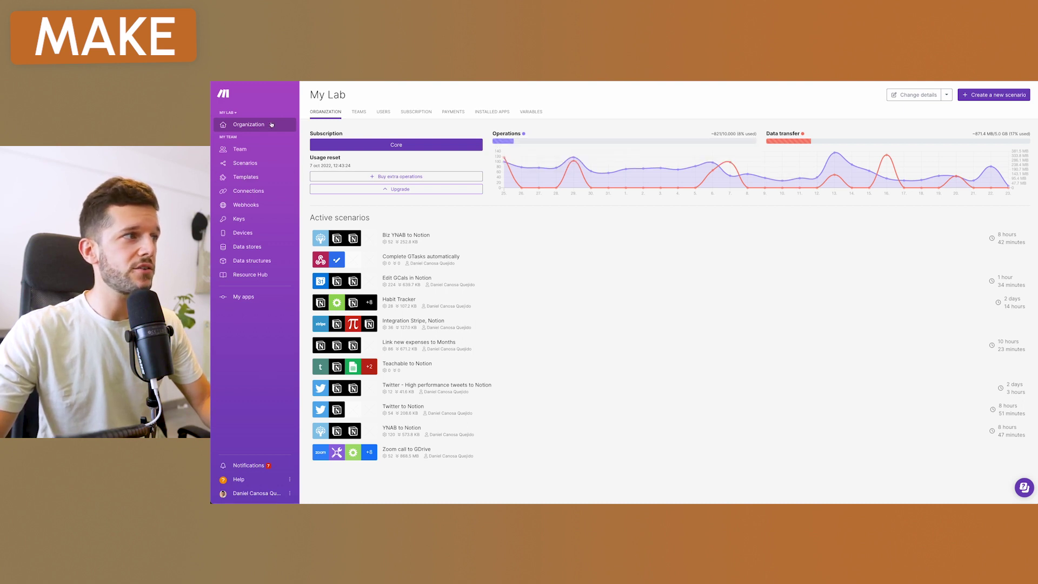
left_click(993, 95)
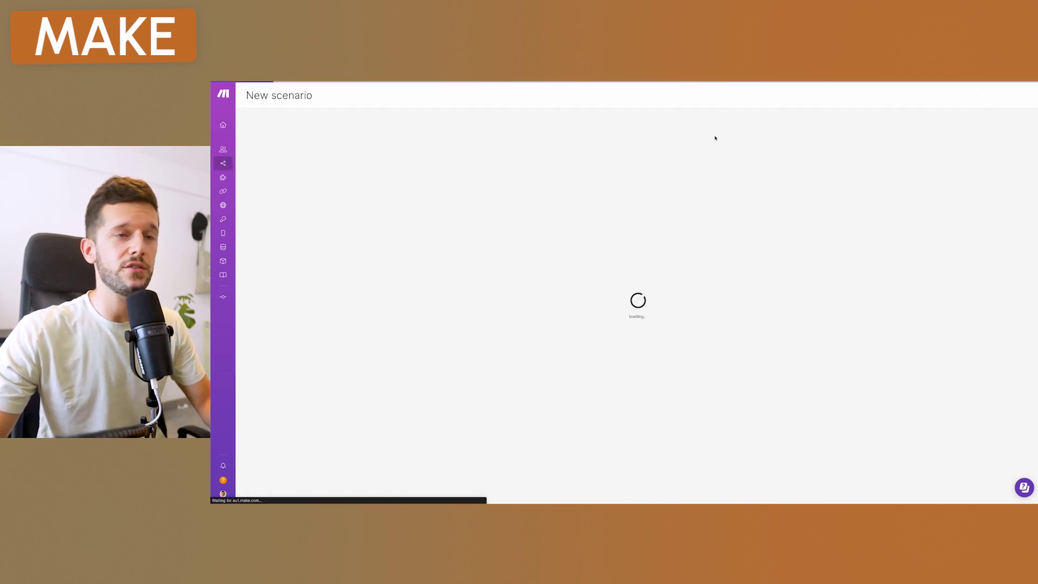
left_click(655, 292)
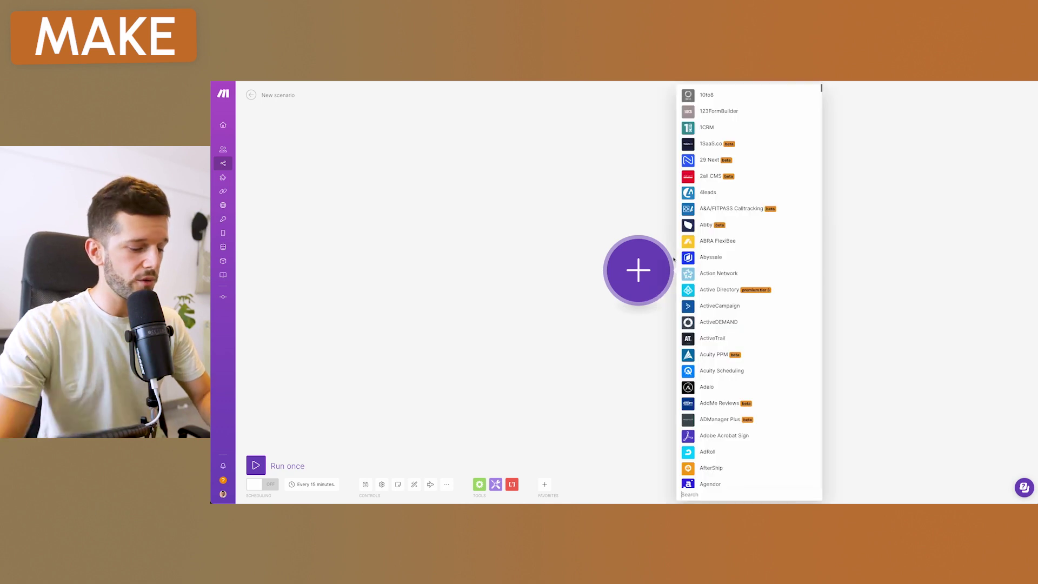
type("yna")
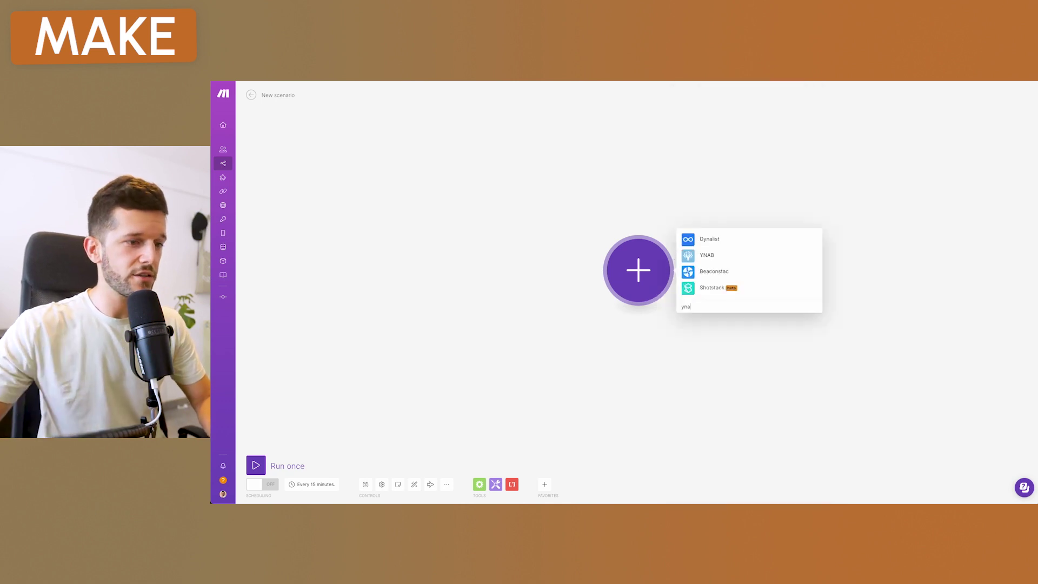
left_click(707, 255)
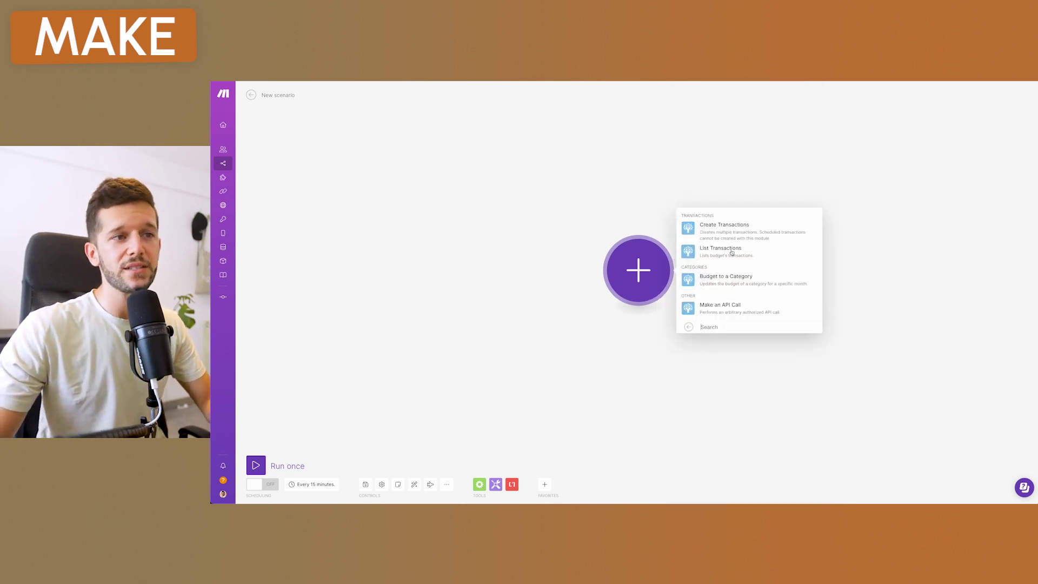
left_click(711, 254)
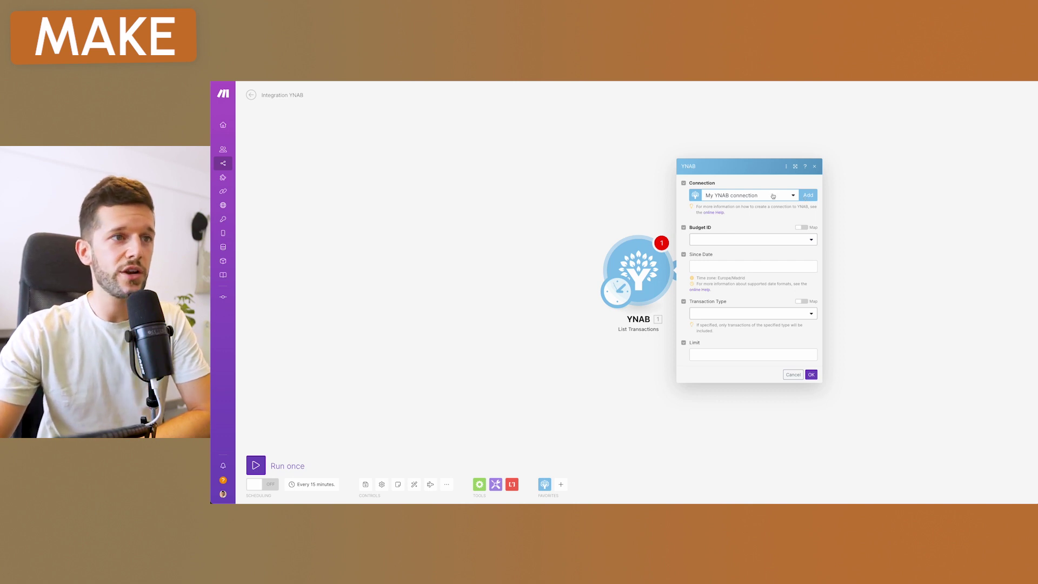
Step: Configure the YNAB module for the Test budget and All transactions, leaving since date, transaction type and limit empty
left_click(714, 242)
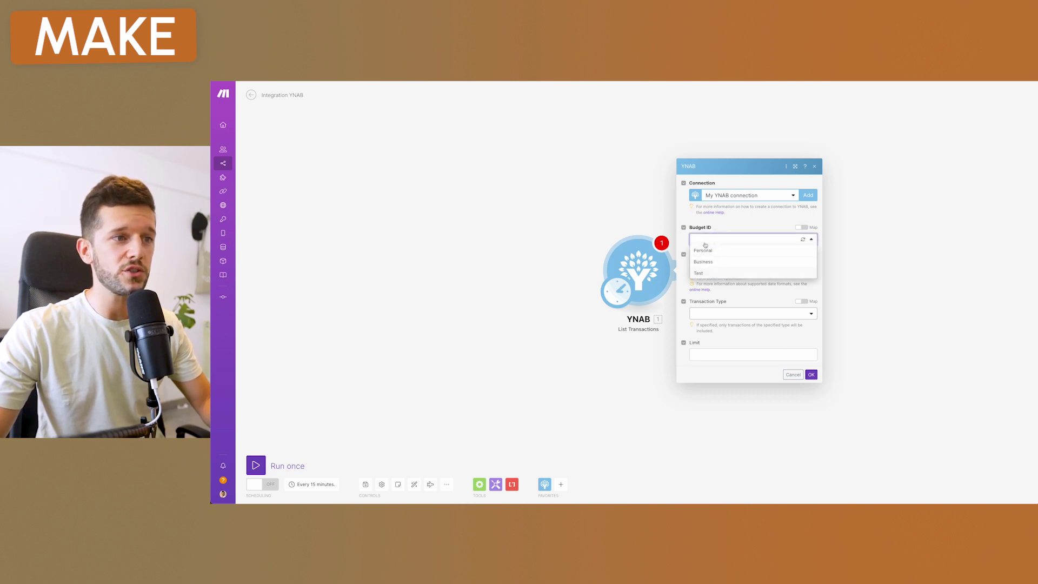
left_click(702, 273)
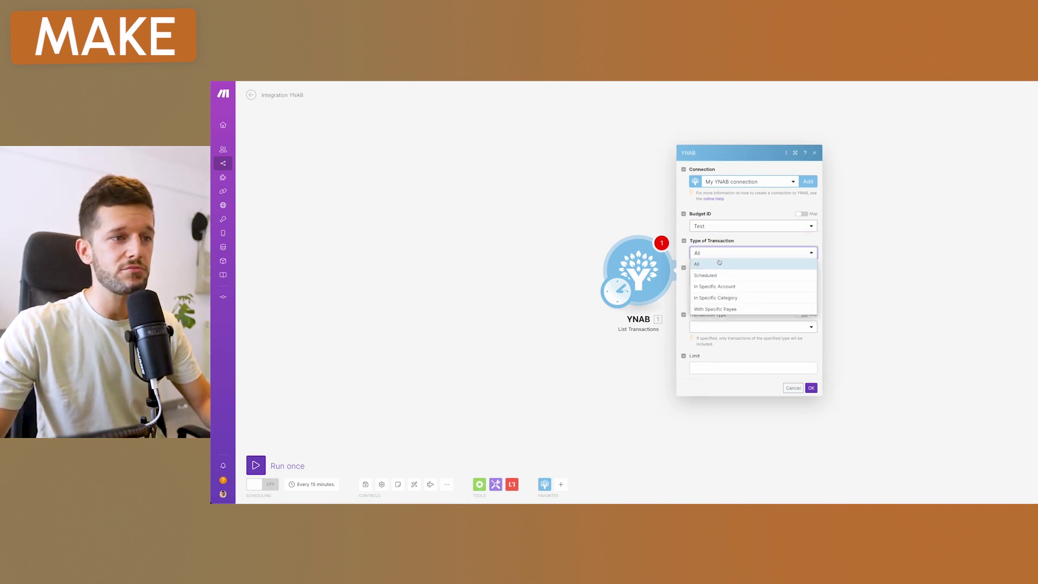
left_click(700, 265)
left_click(714, 328)
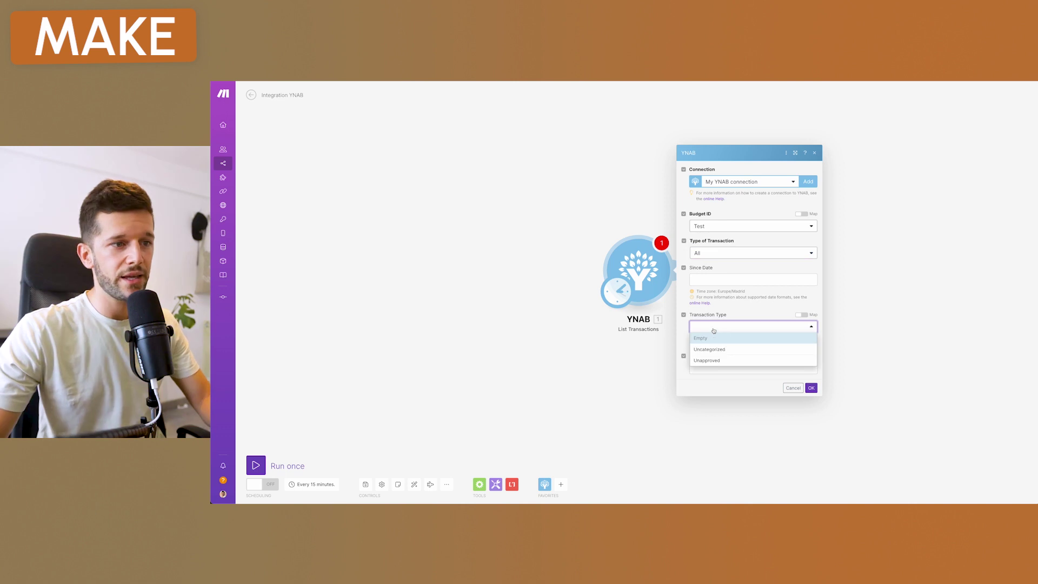
left_click(745, 316)
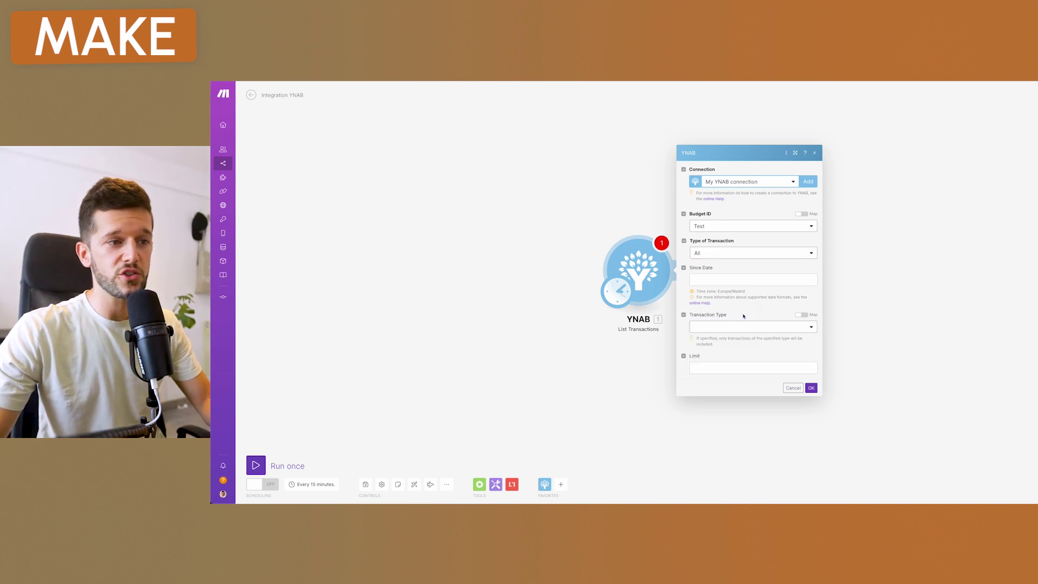
left_click(714, 368)
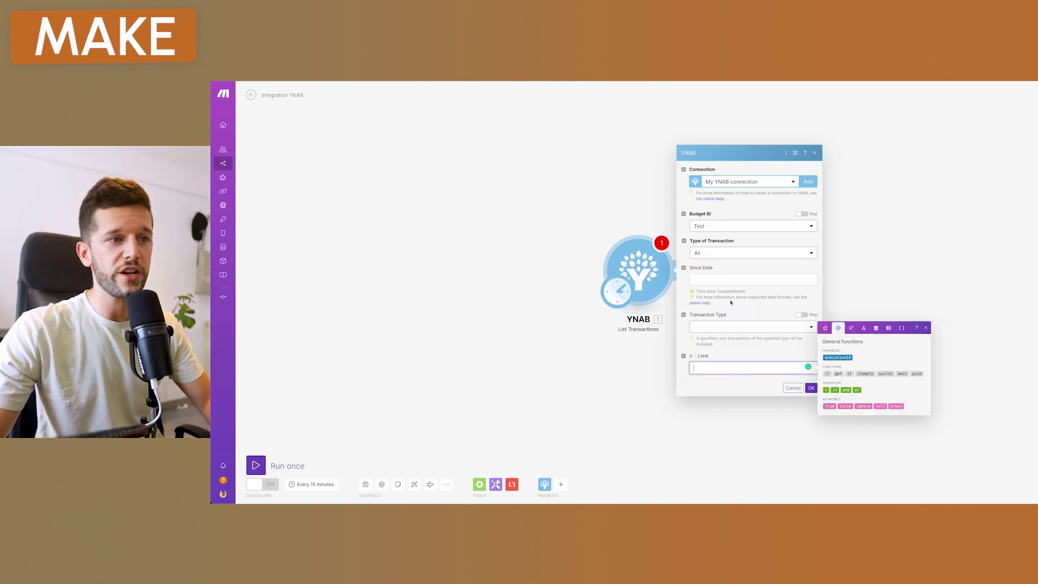
left_click(734, 280)
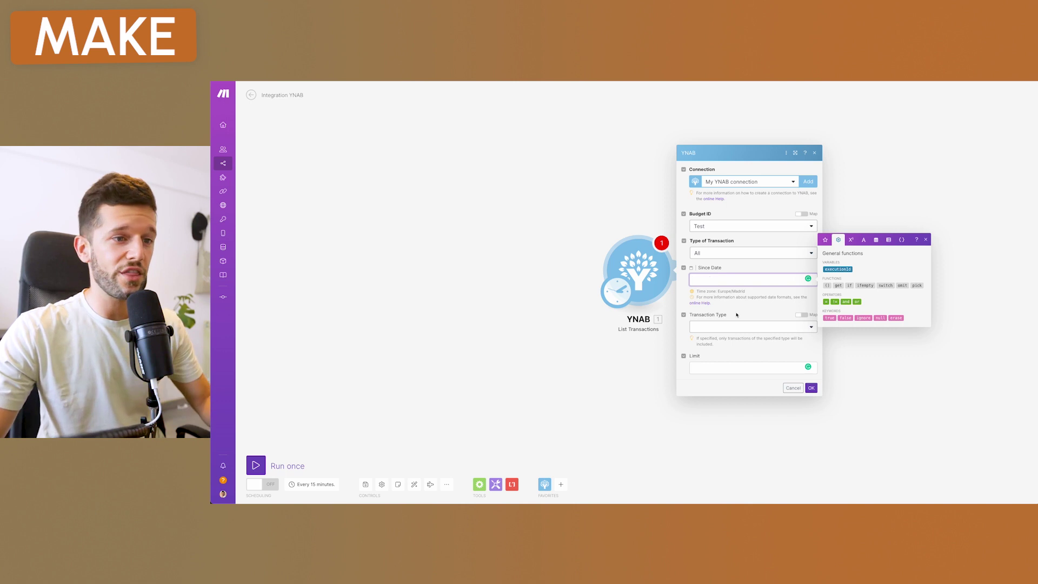
left_click(811, 387)
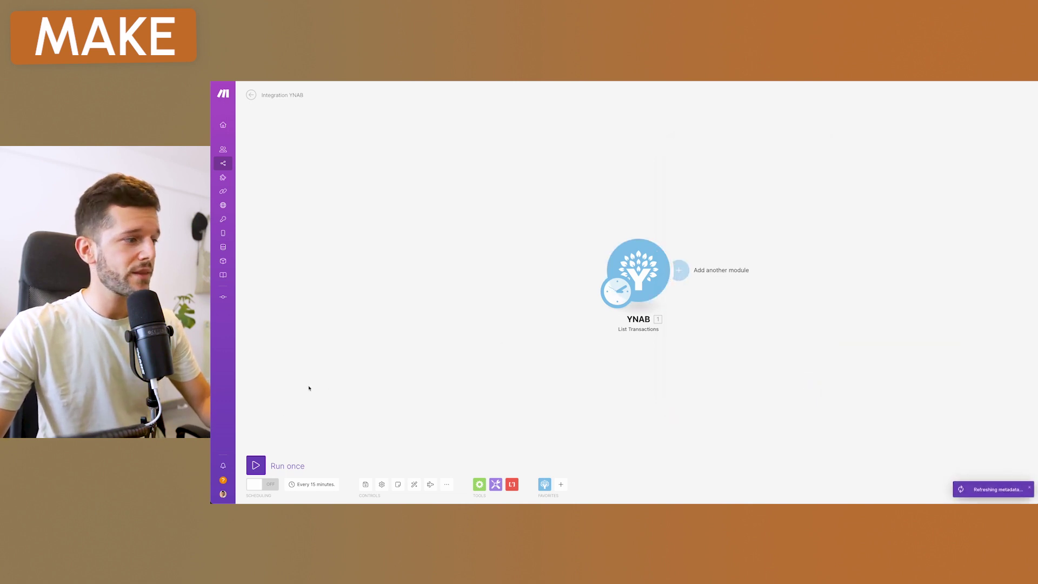
Step: Schedule the scenario to run every day at 23:55
left_click(306, 485)
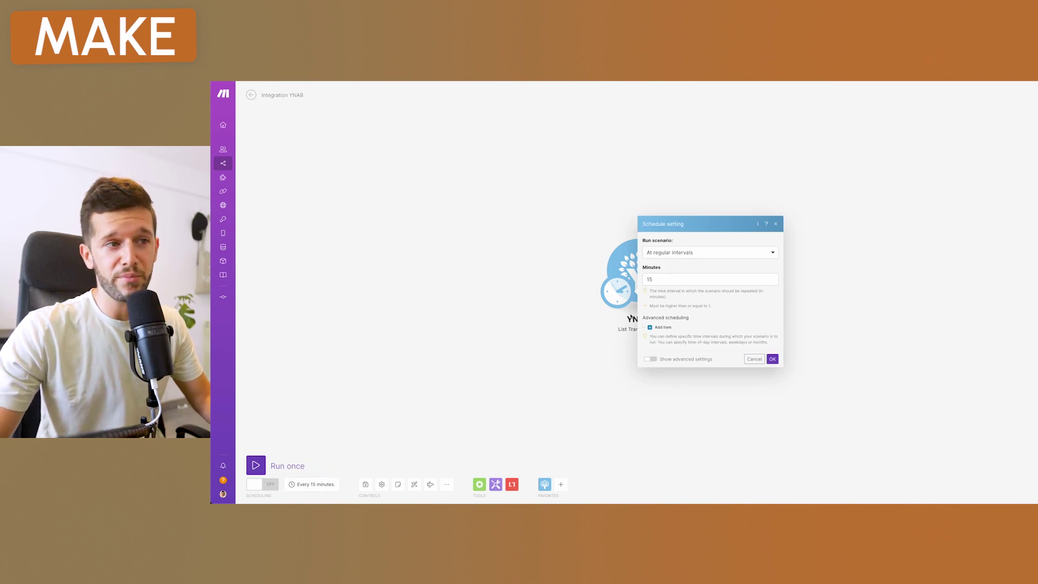
left_click(672, 252)
left_click(660, 286)
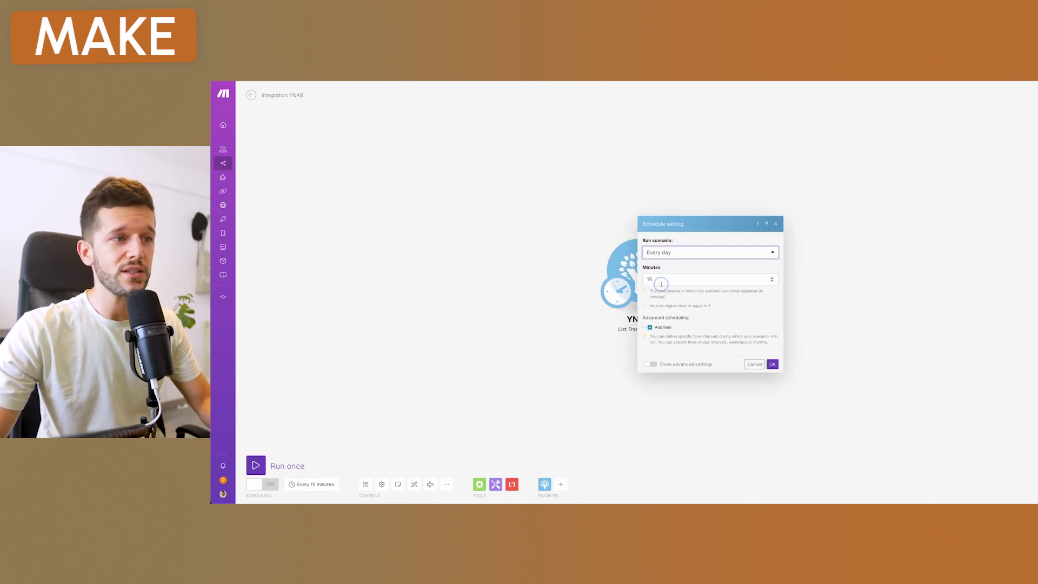
left_click(652, 303)
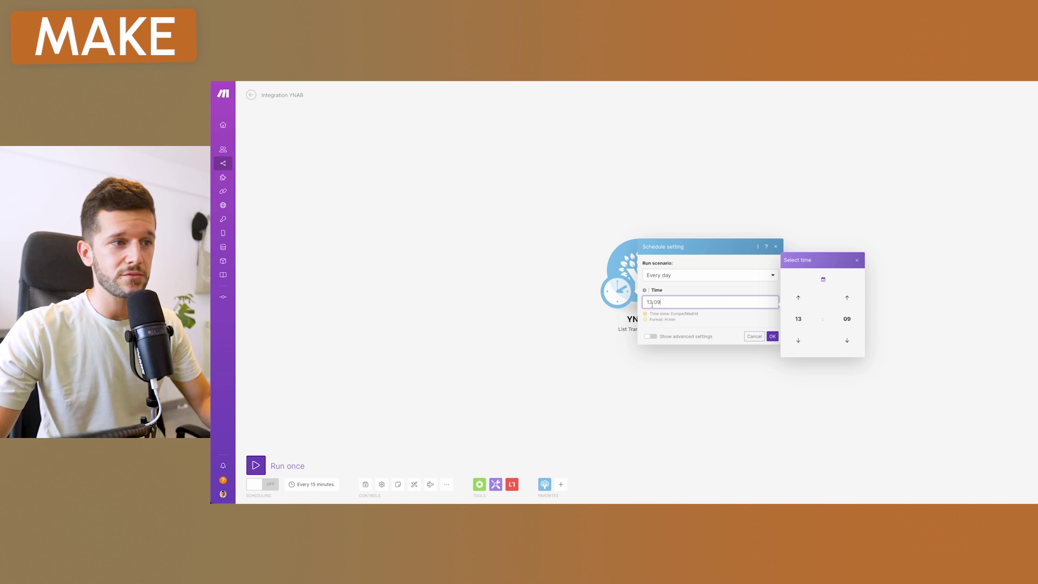
left_click_drag(652, 302, 644, 300)
type("23:55")
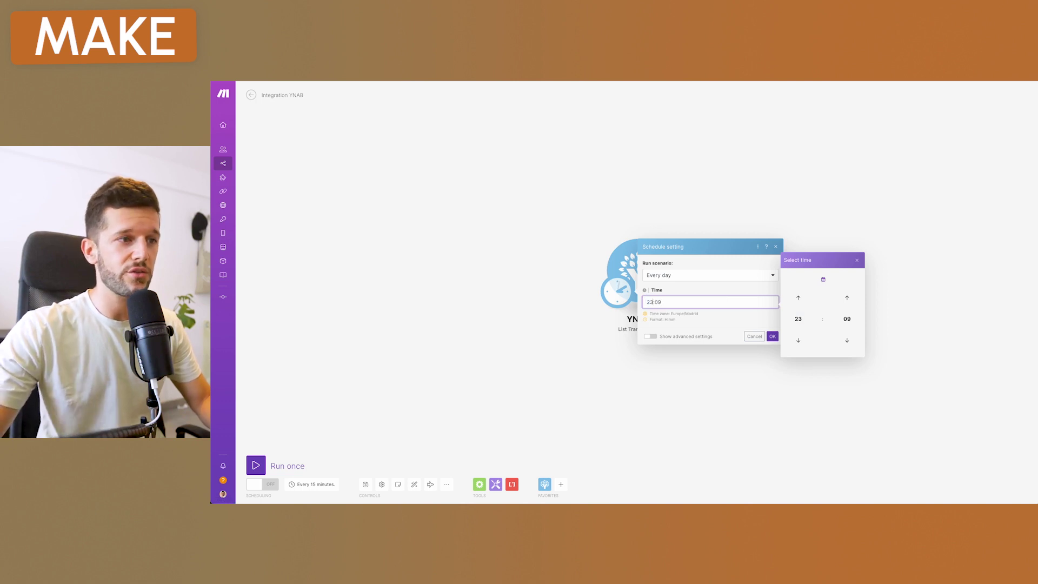
left_click(773, 336)
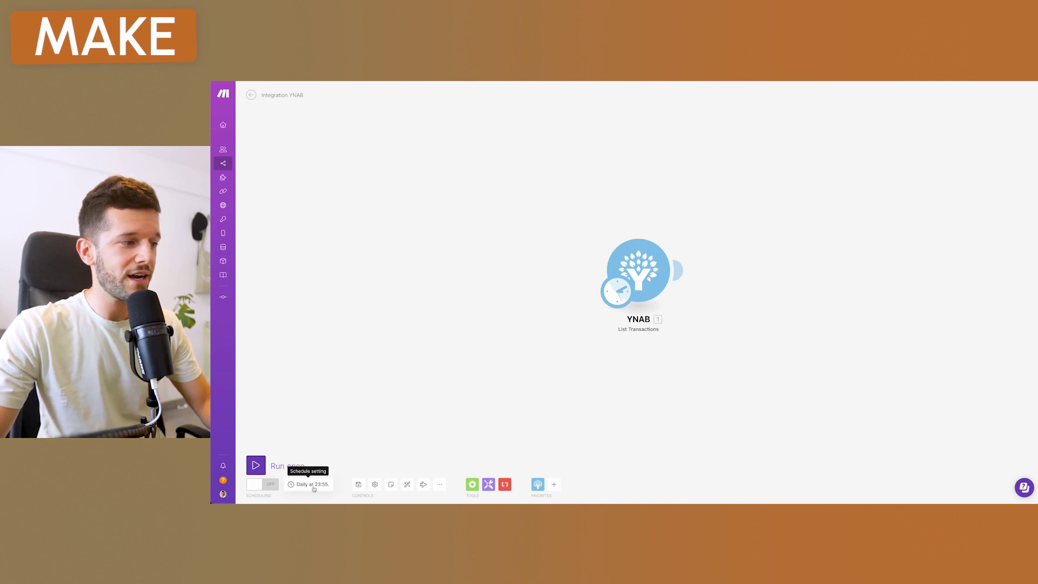
Step: Set the YNAB module's Since Date to addHours(now; -24), covering transactions from the past 24 hours
left_click(642, 266)
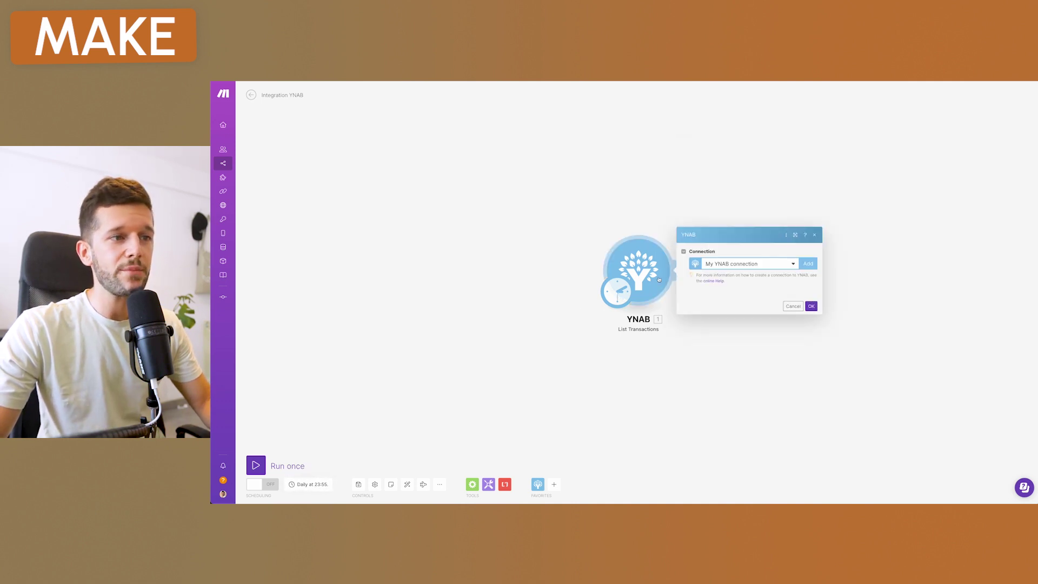
left_click(704, 280)
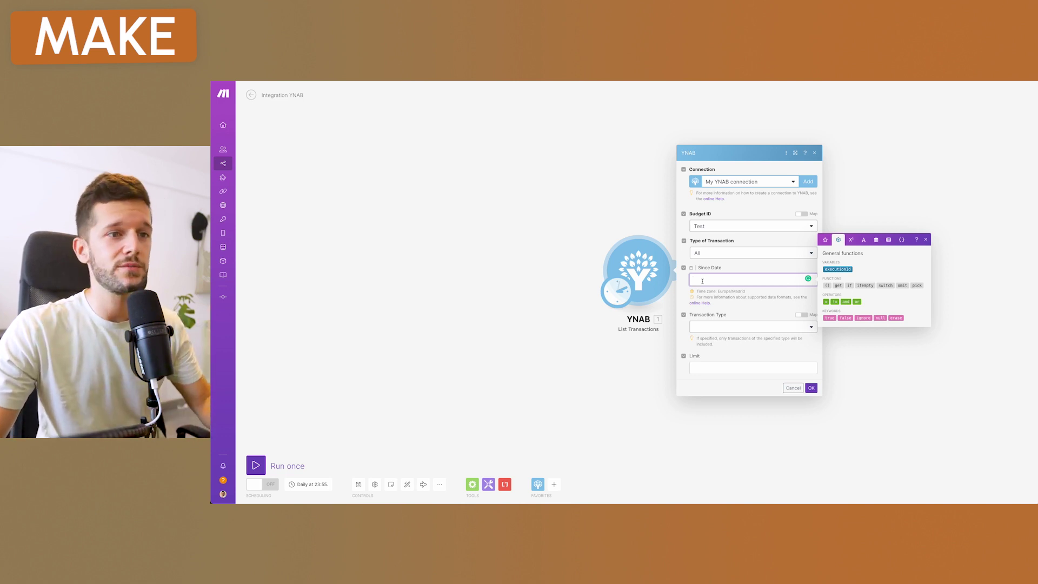
left_click(877, 239)
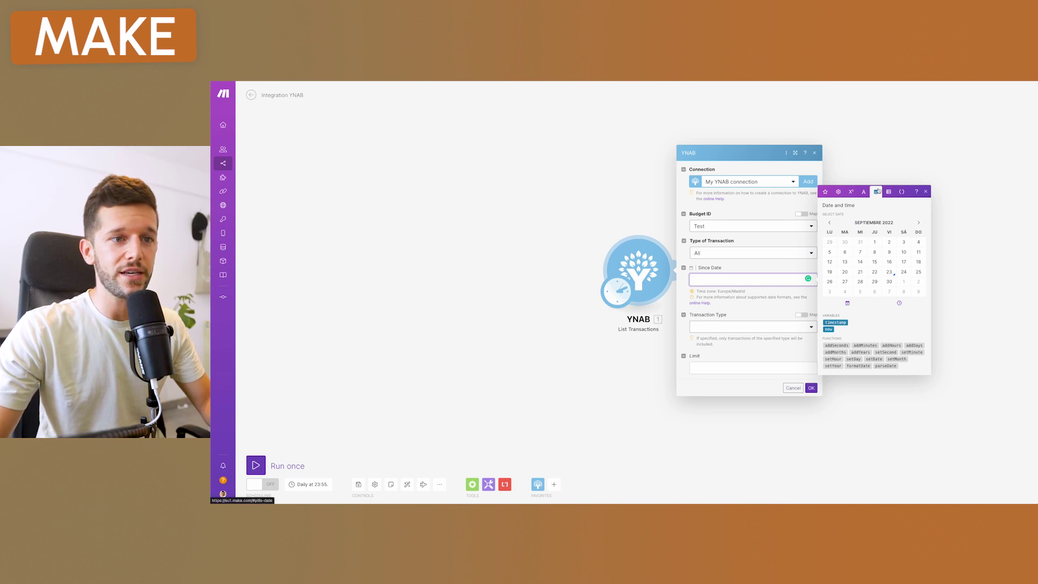
left_click(892, 345)
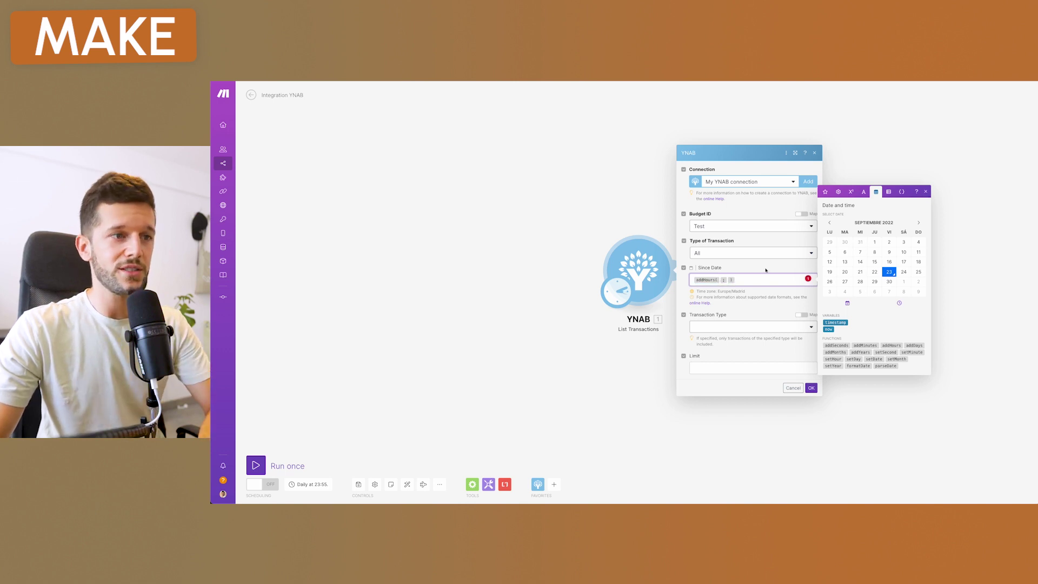
left_click(774, 285)
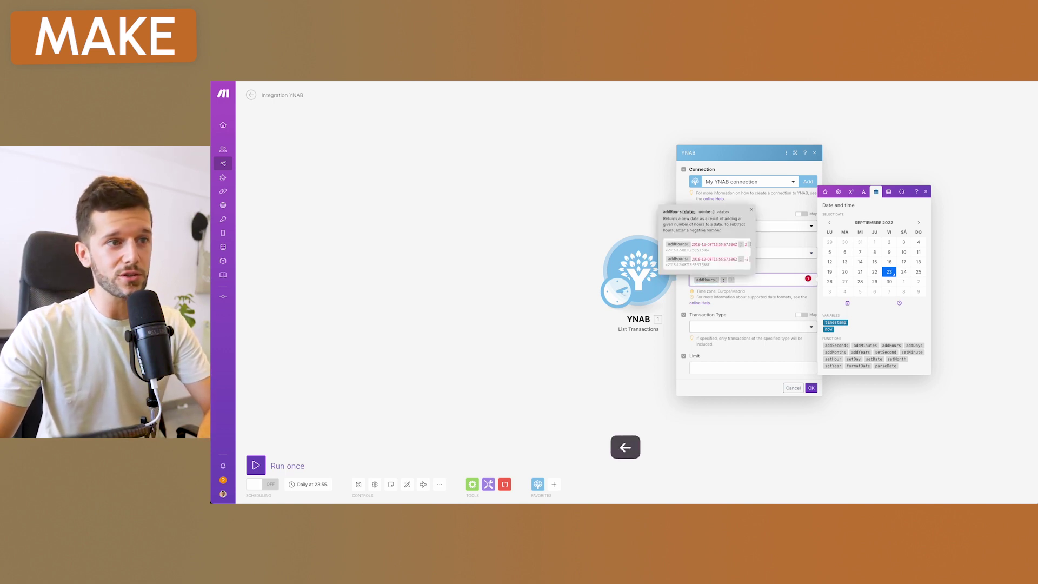
left_click(829, 330)
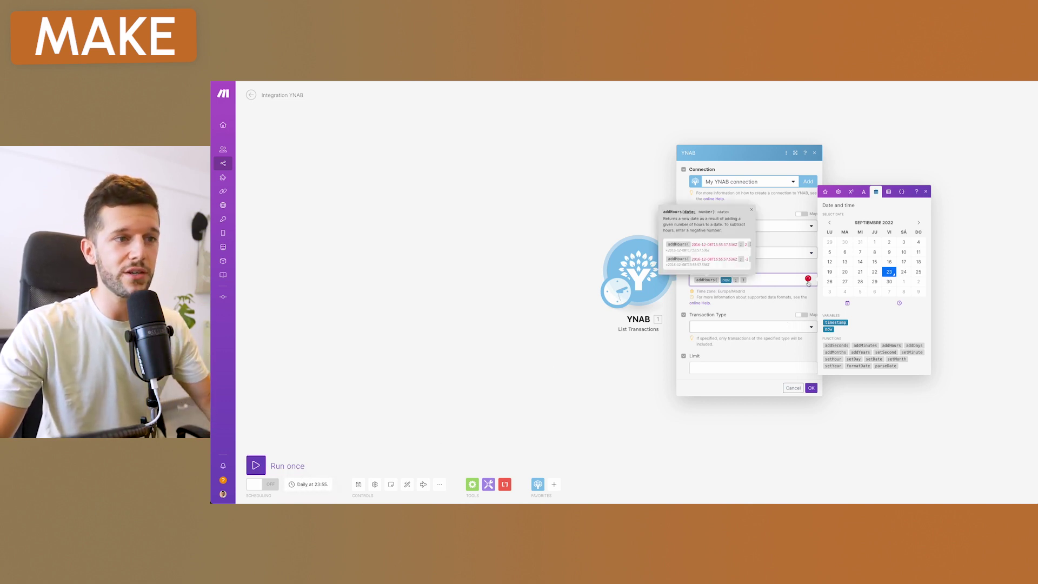
key("Right")
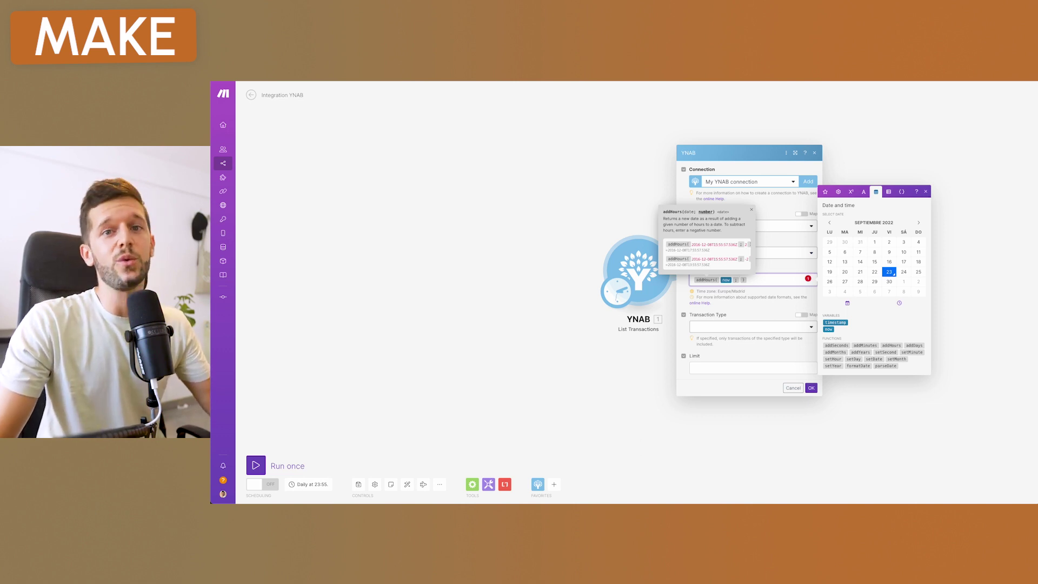
type("-24")
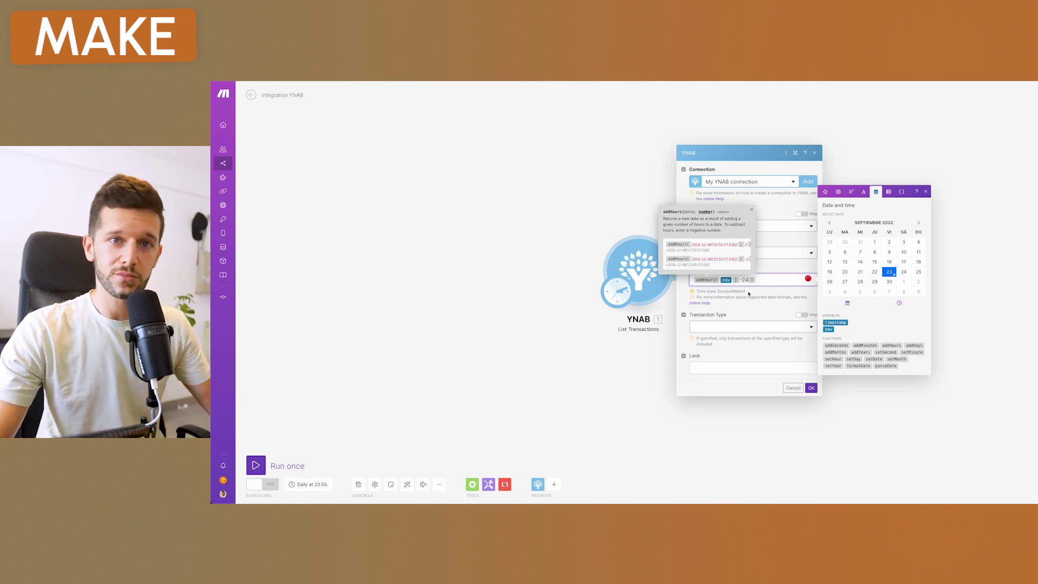
left_click(674, 348)
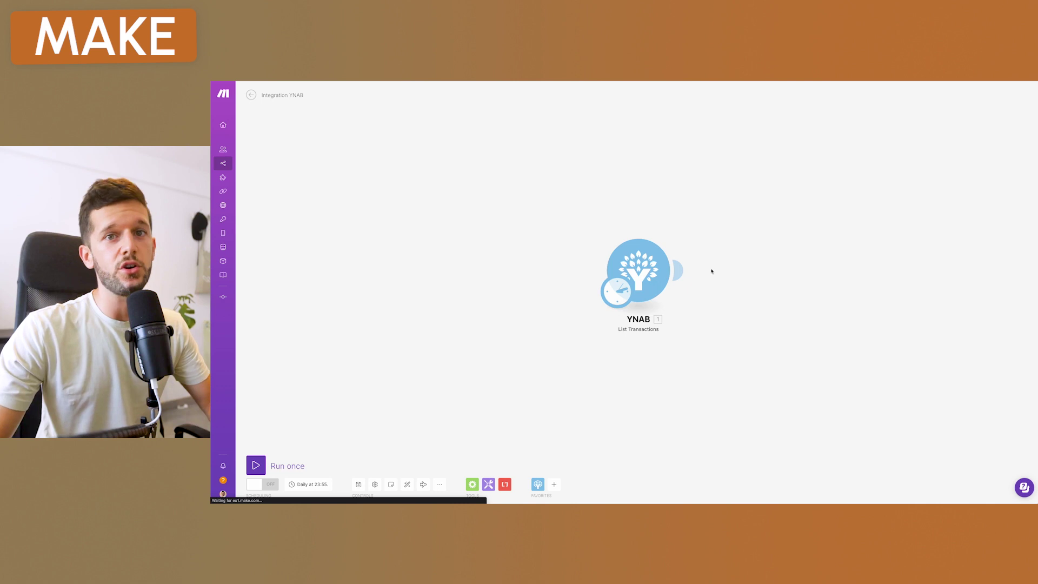
Step: Add a Notion Create a Database Item module after the YNAB module
left_click(678, 272)
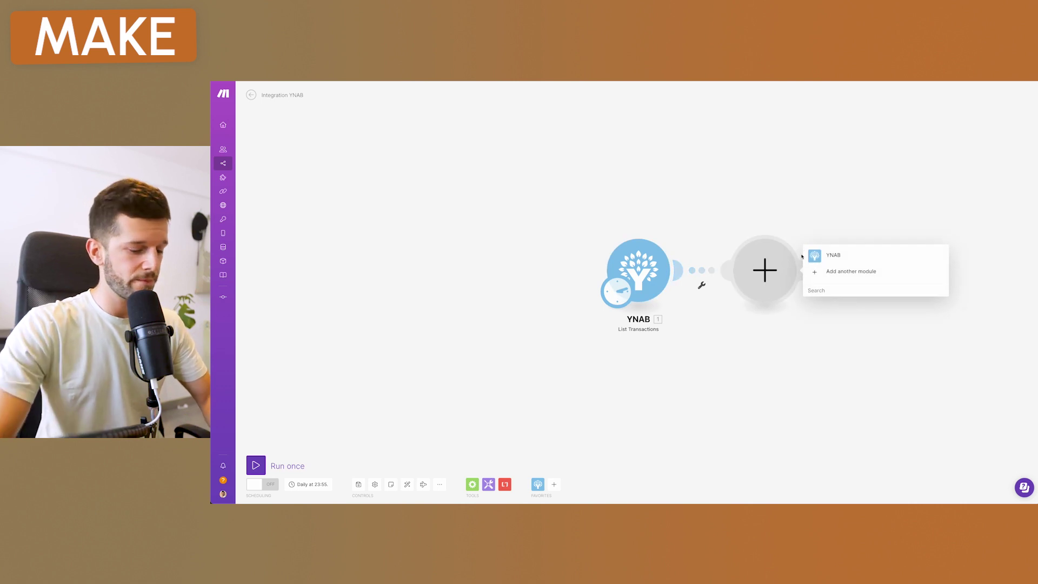
type("notion")
left_click(822, 264)
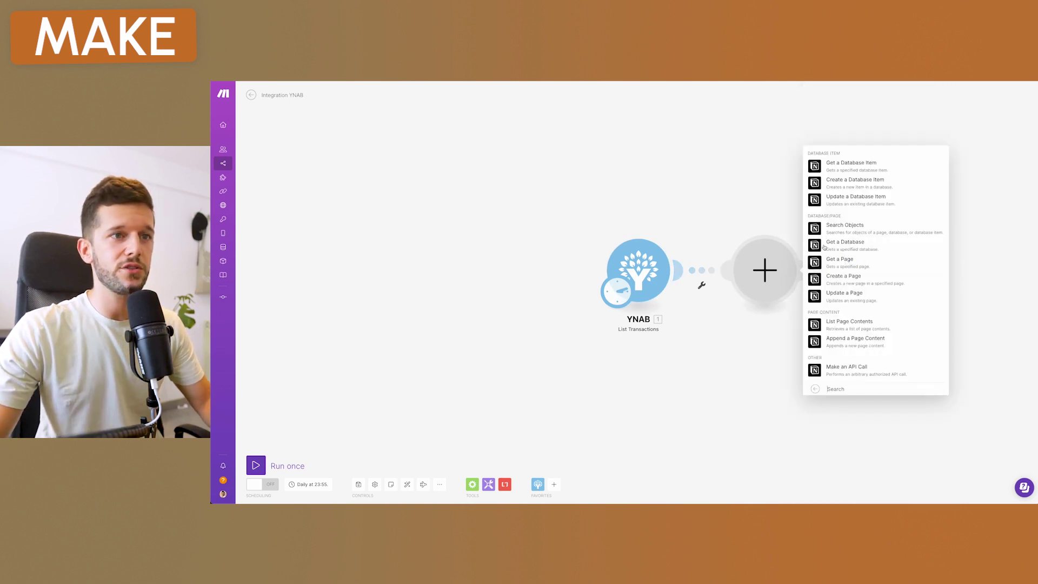
left_click(846, 182)
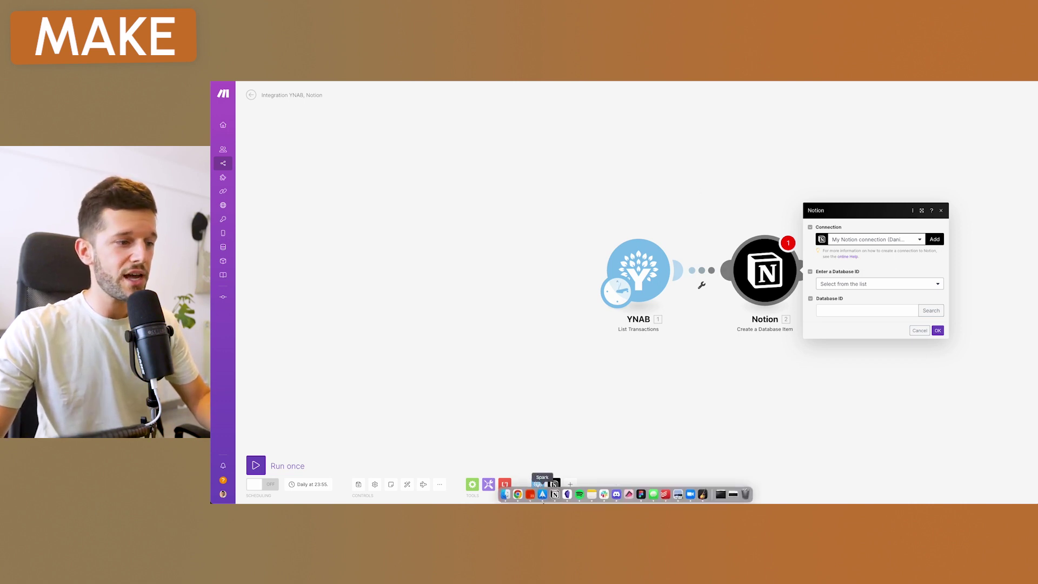
Step: Switch to Notion, open the My Finances table as a full page and check its connections for Integromat
left_click(555, 496)
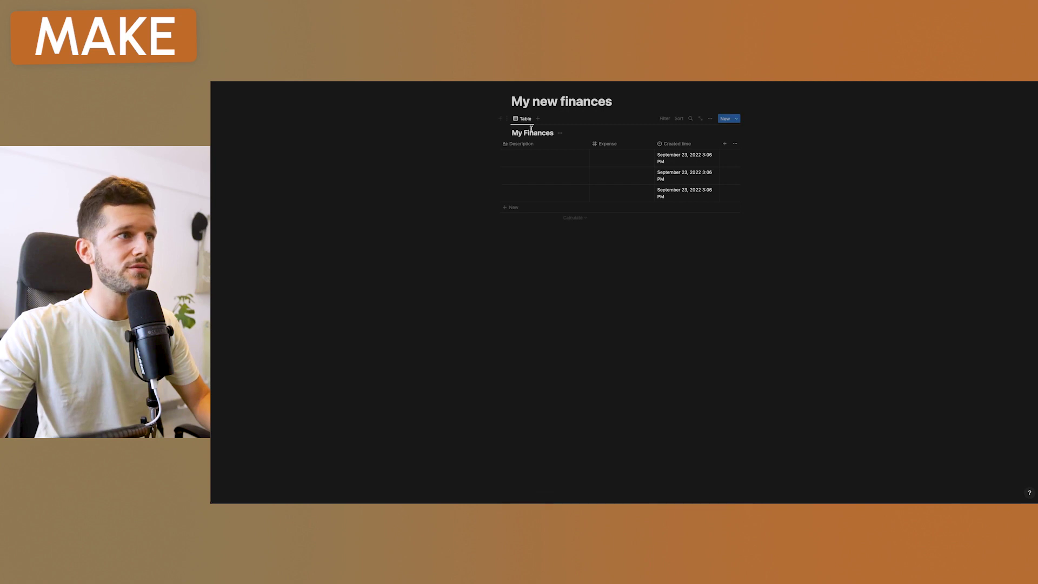
left_click(696, 118)
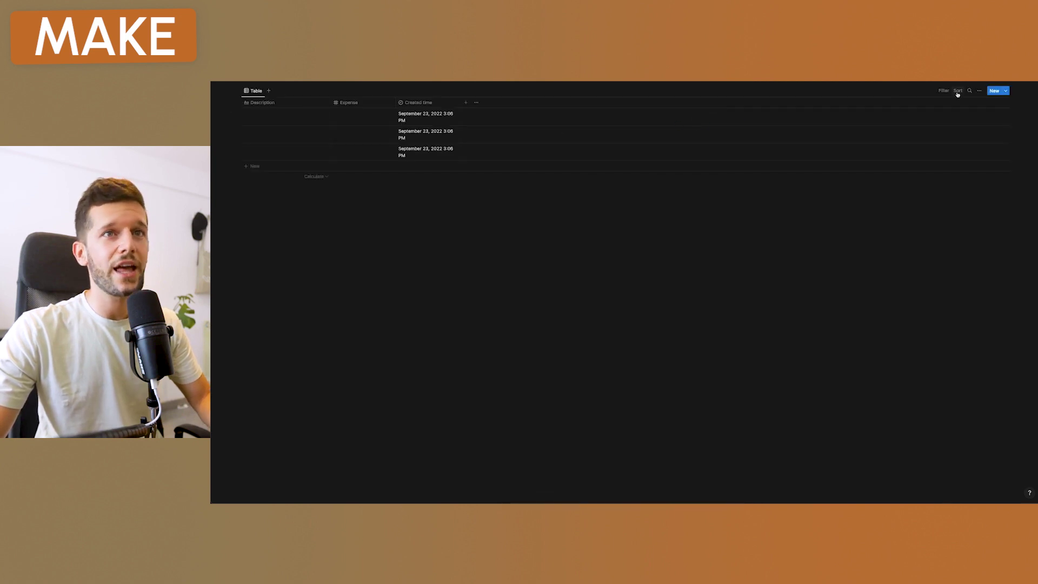
left_click(979, 91)
mouse_move(976, 212)
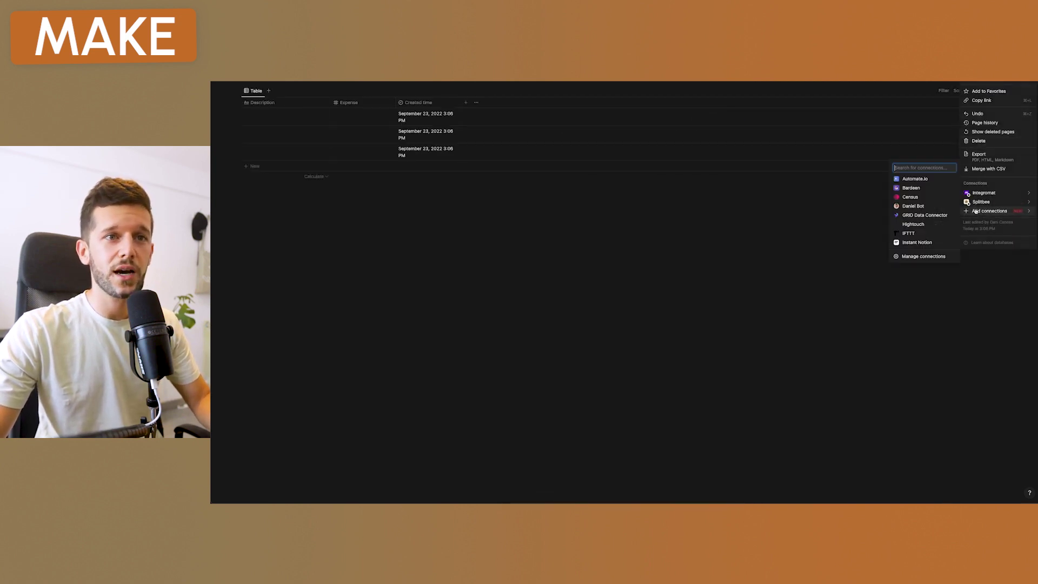
mouse_move(989, 193)
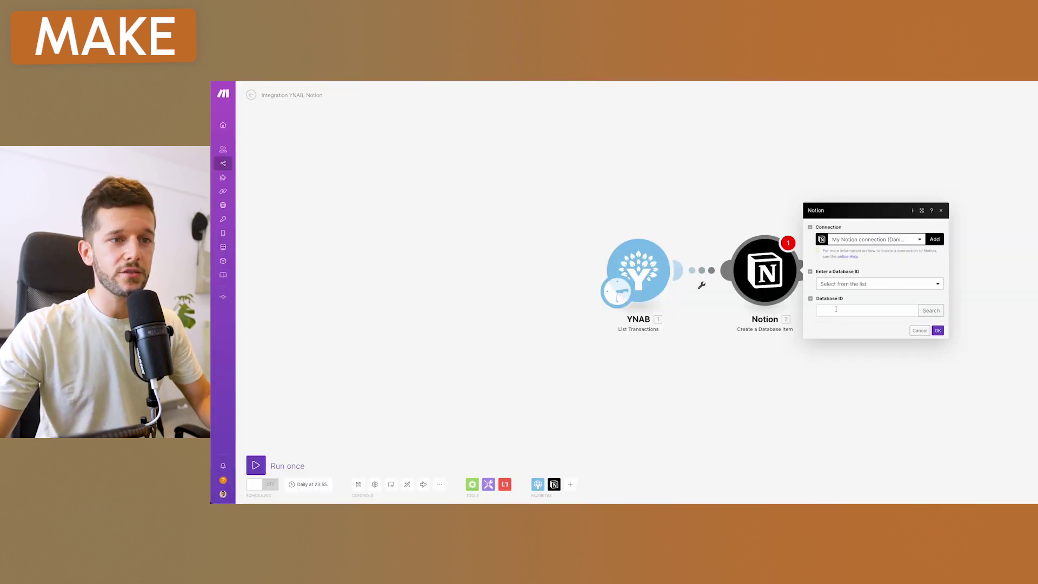
Step: In Make, set the Notion module's database by searching for "my finances" and view the YNAB items available for Description
left_click(885, 308)
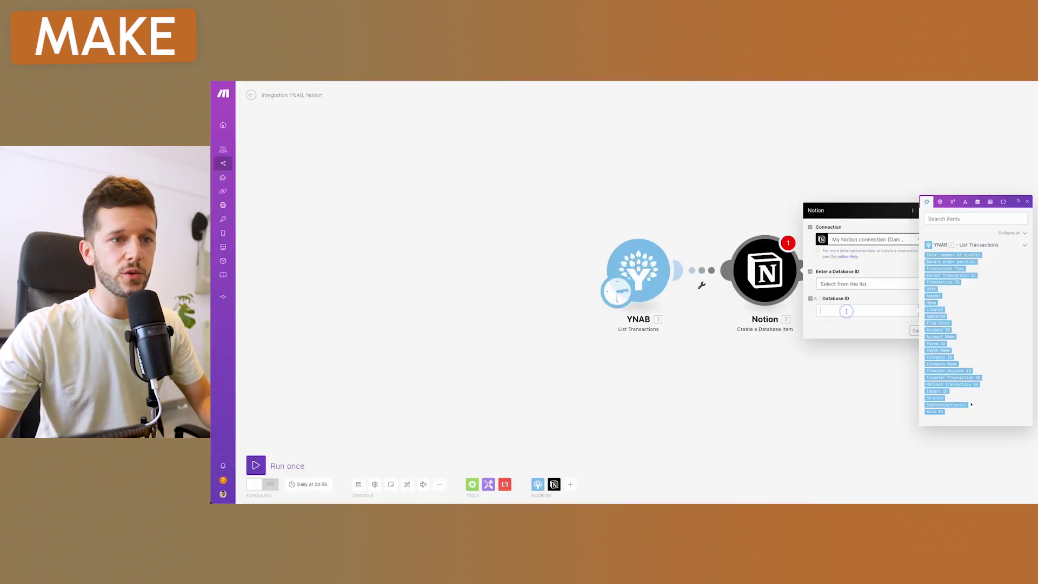
key("Escape")
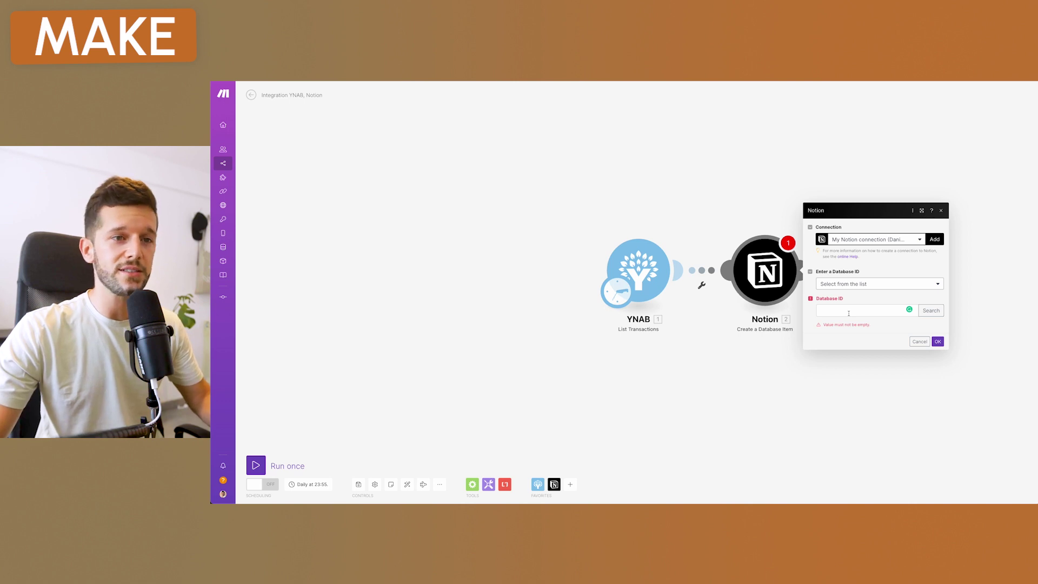
left_click(929, 310)
type("my finances")
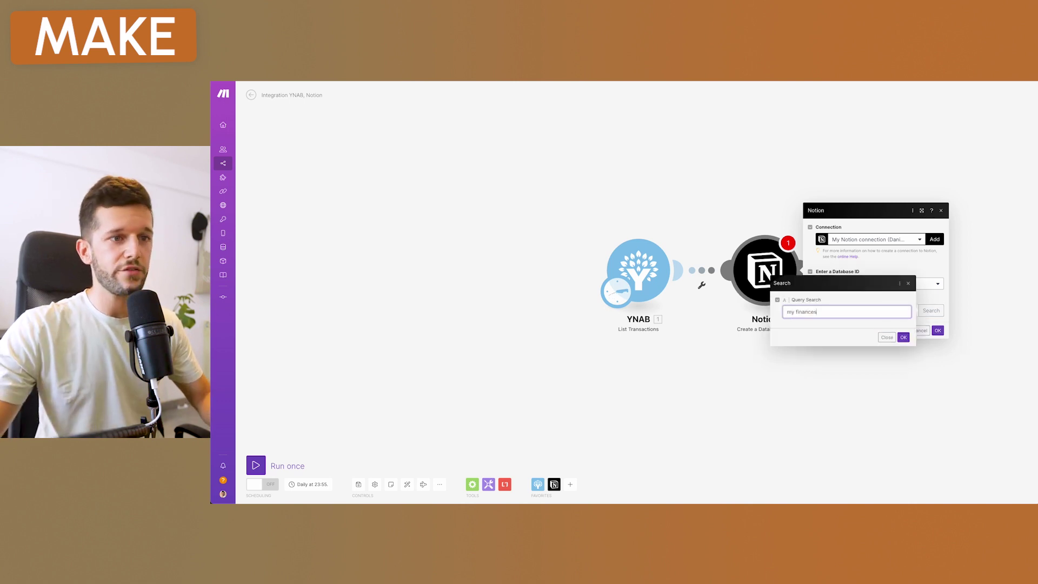
key("Return")
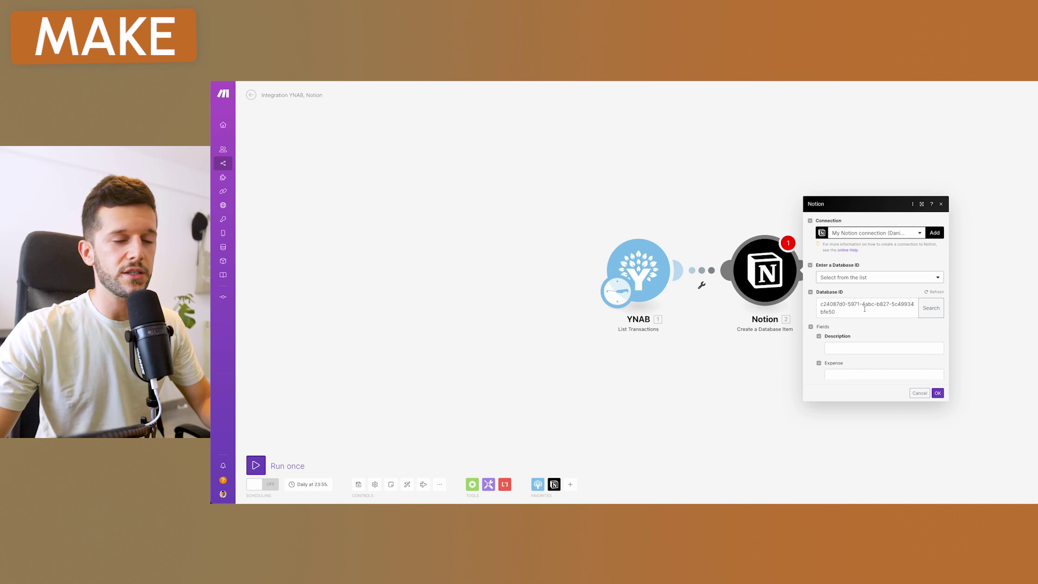
left_click(847, 319)
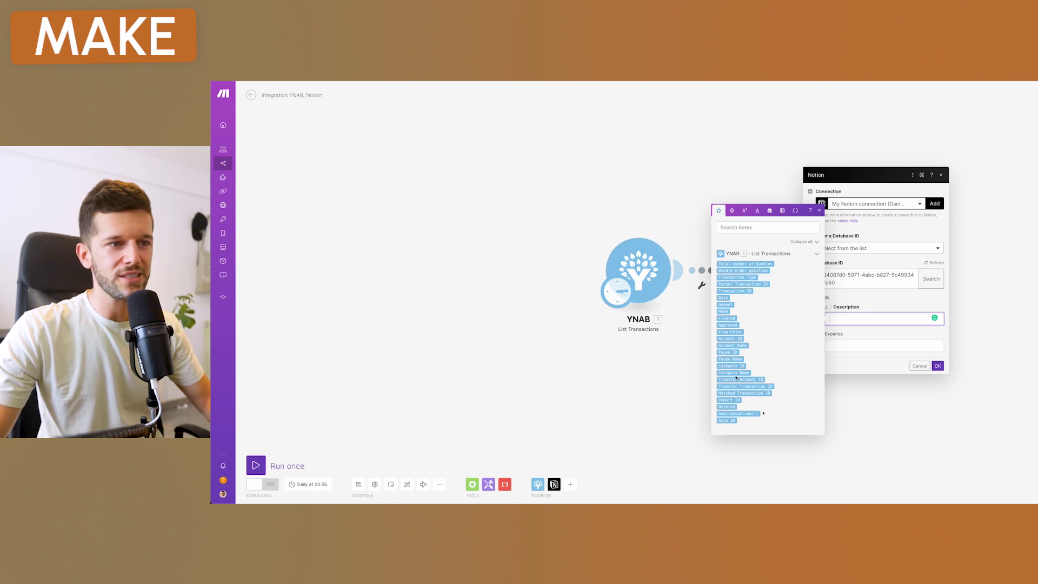
left_click(854, 369)
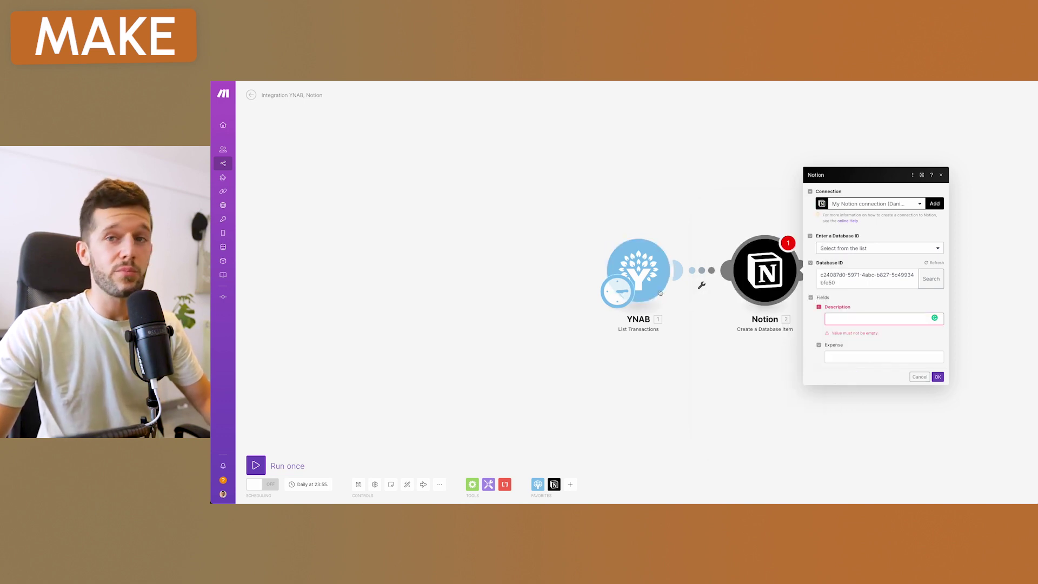
Step: Switch to YNAB and add an unlinked account nicknamed Test account with a current balance of 100
left_click(524, 185)
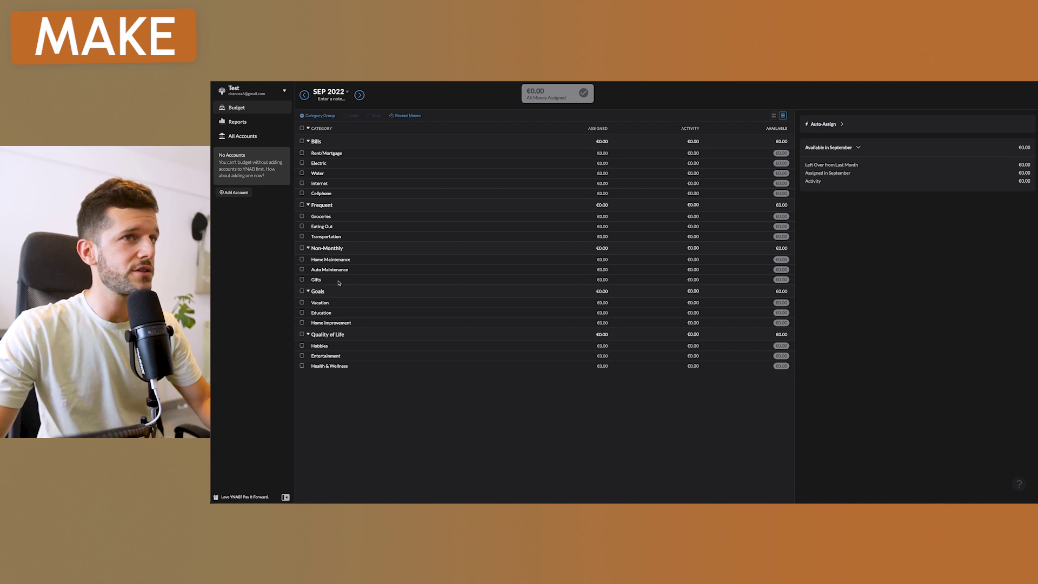
left_click(242, 135)
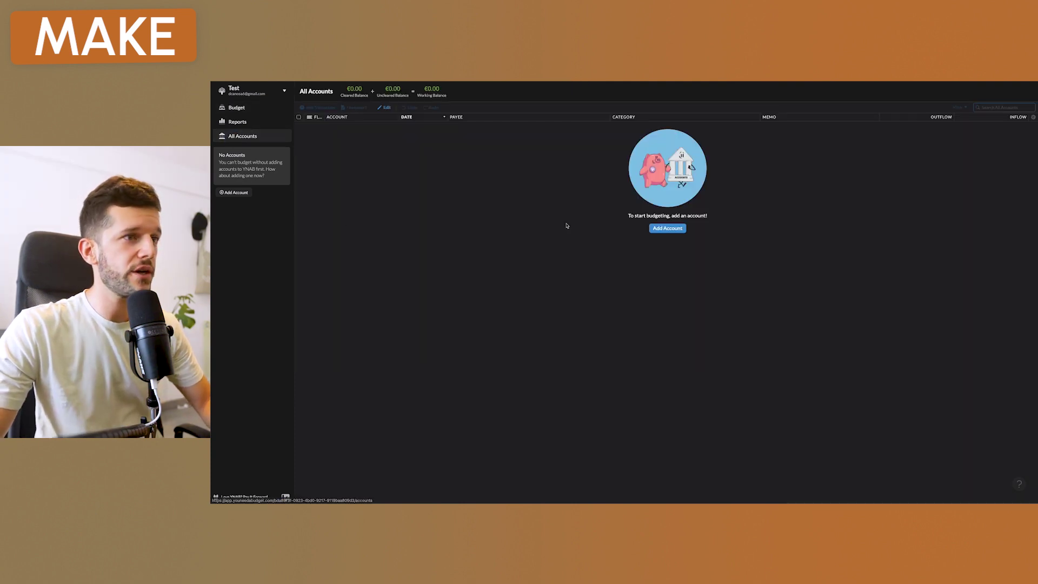
left_click(685, 229)
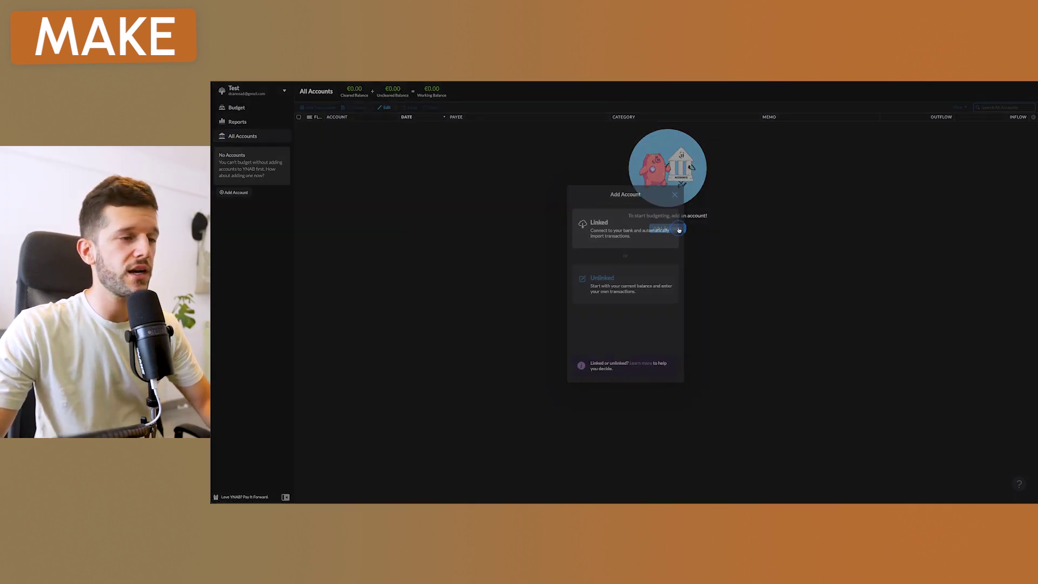
left_click(609, 282)
type("Test")
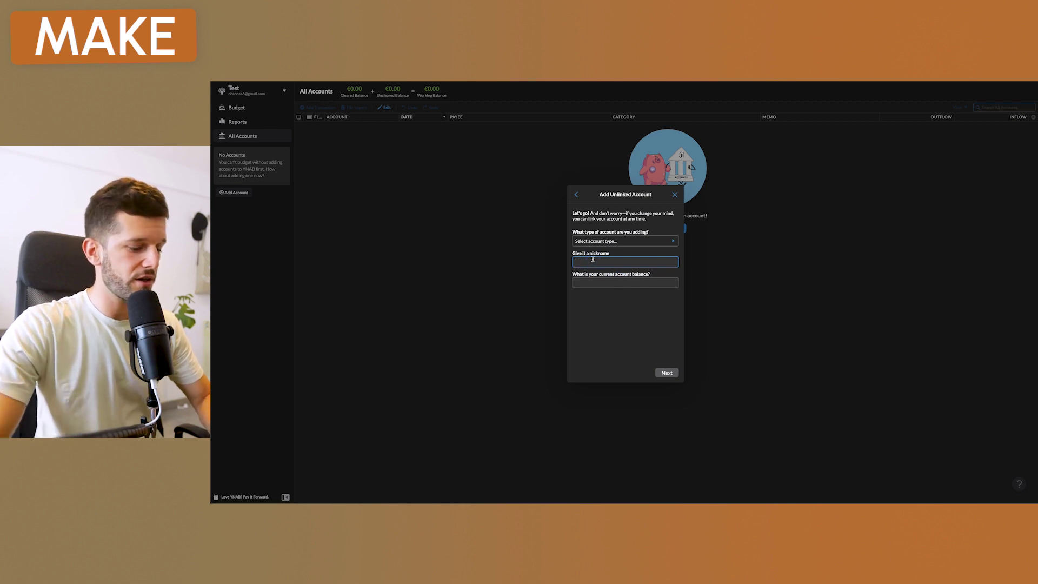
type(" account")
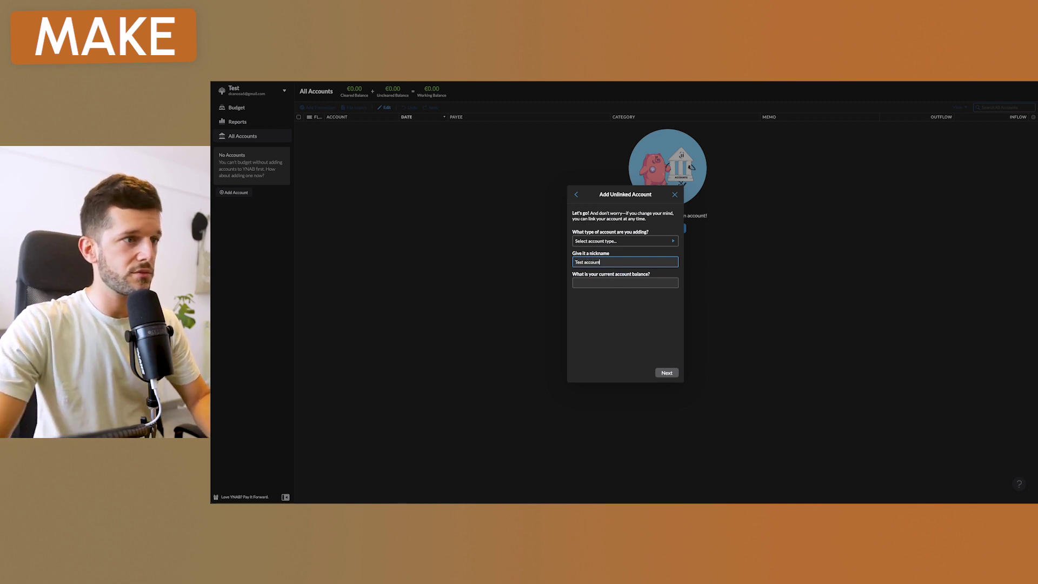
key("Tab")
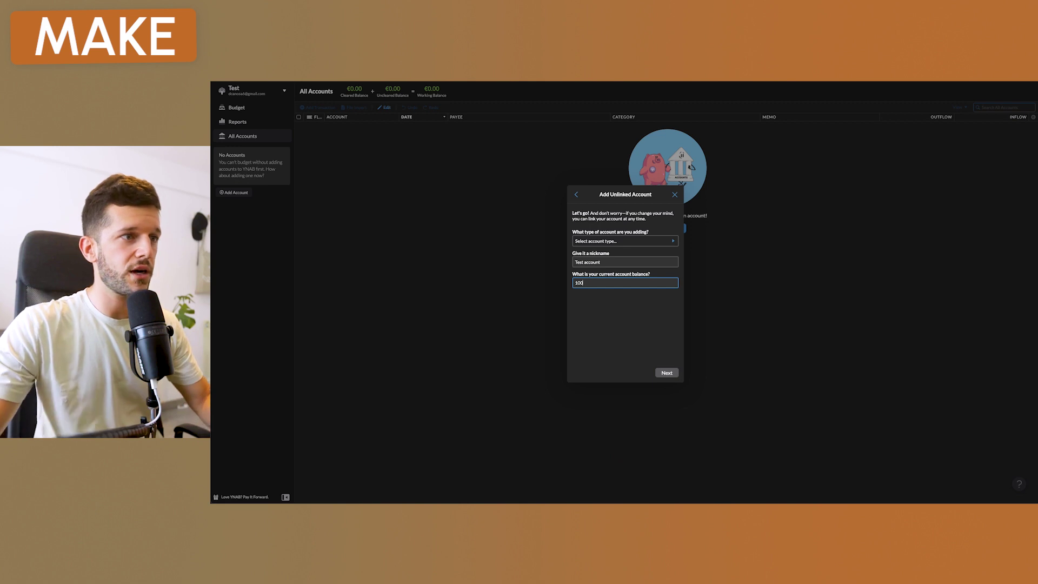
key("Return")
left_click(584, 281)
left_click(667, 372)
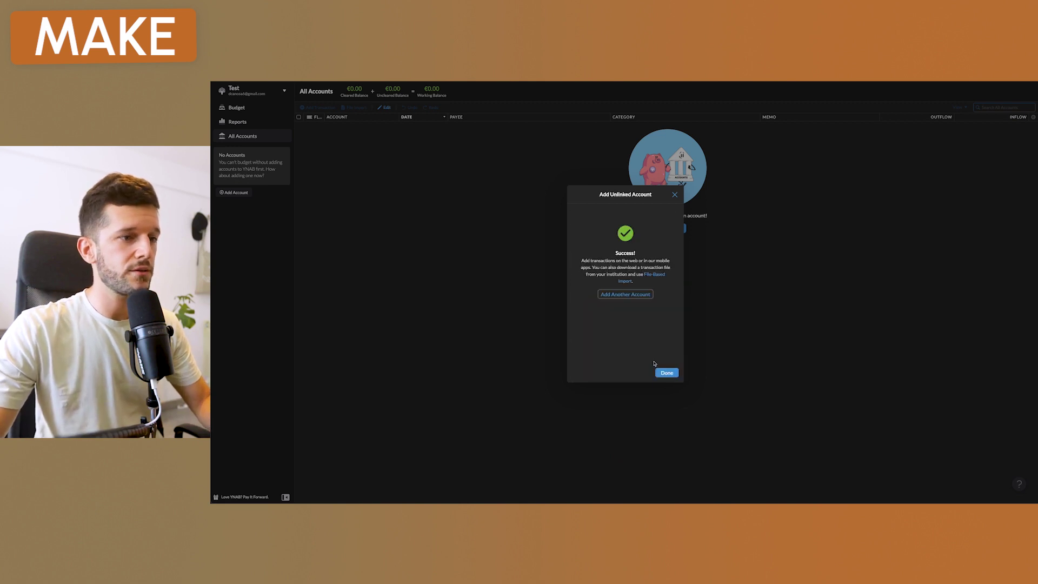
left_click(667, 373)
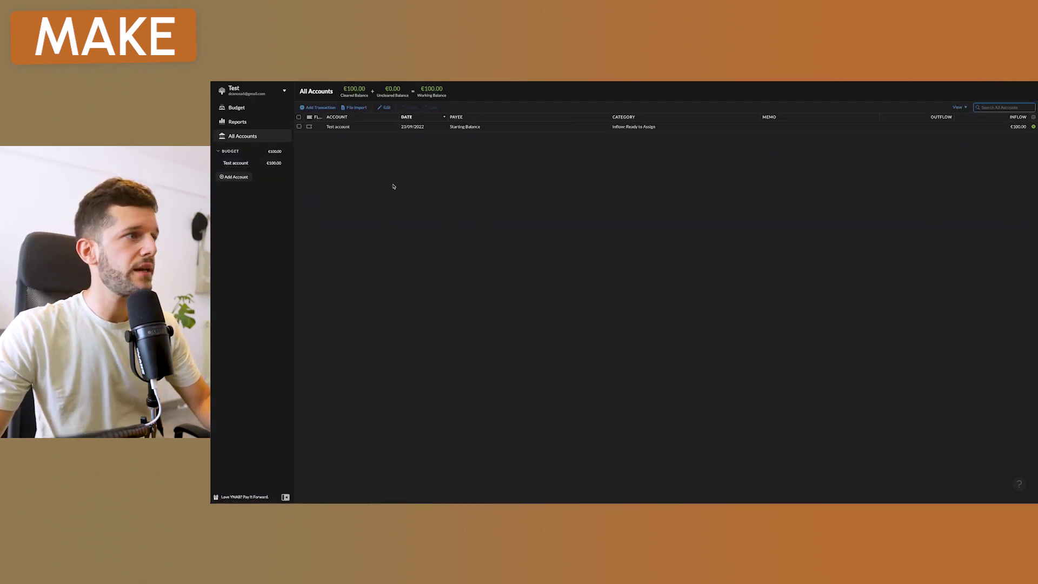
Step: Add and save a transaction in Test account with category Groceries, memo Bread and an outflow of 10
left_click(318, 108)
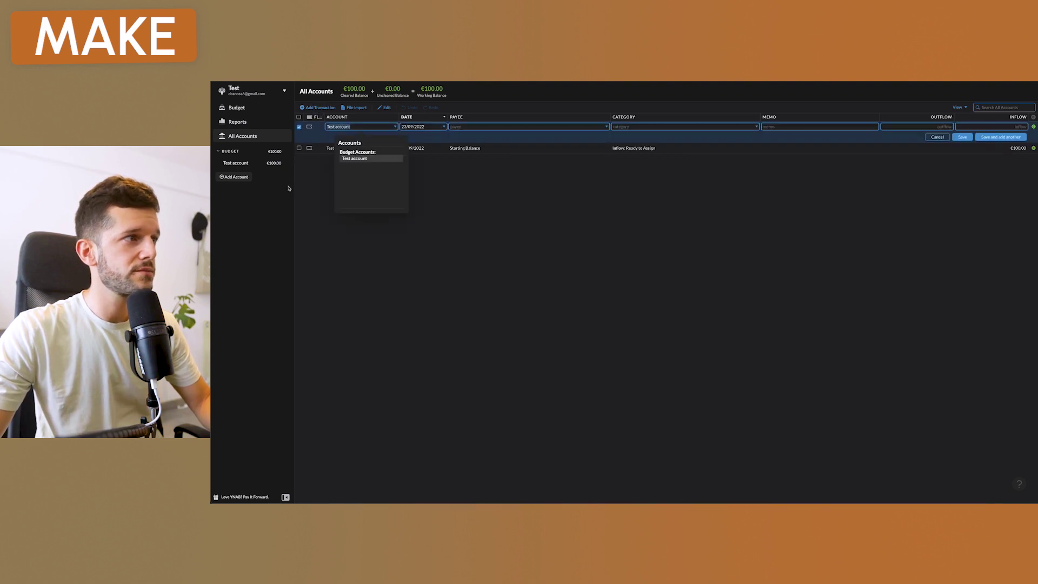
left_click(638, 127)
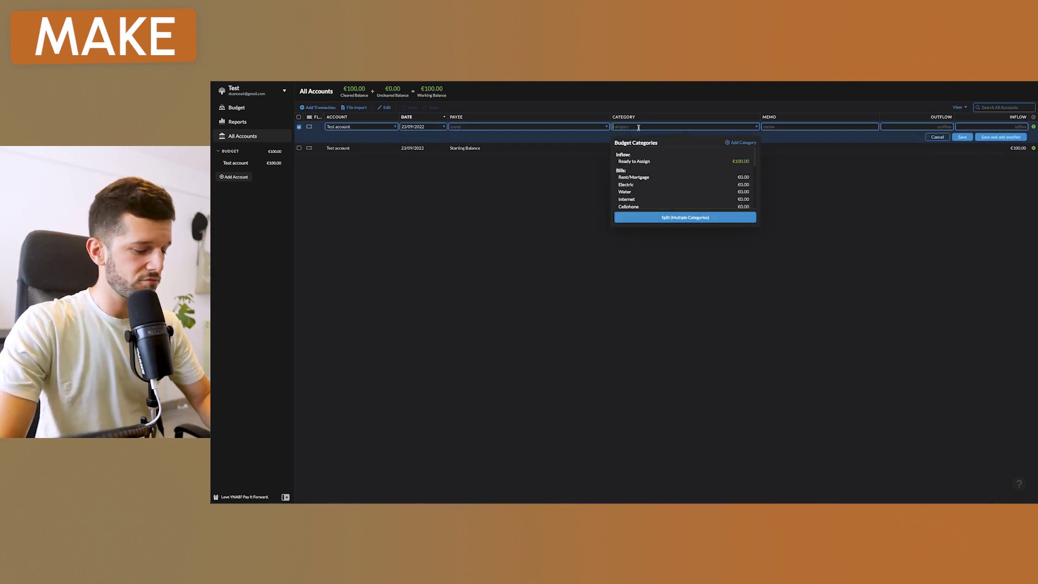
type("G")
left_click(633, 169)
type("Bread")
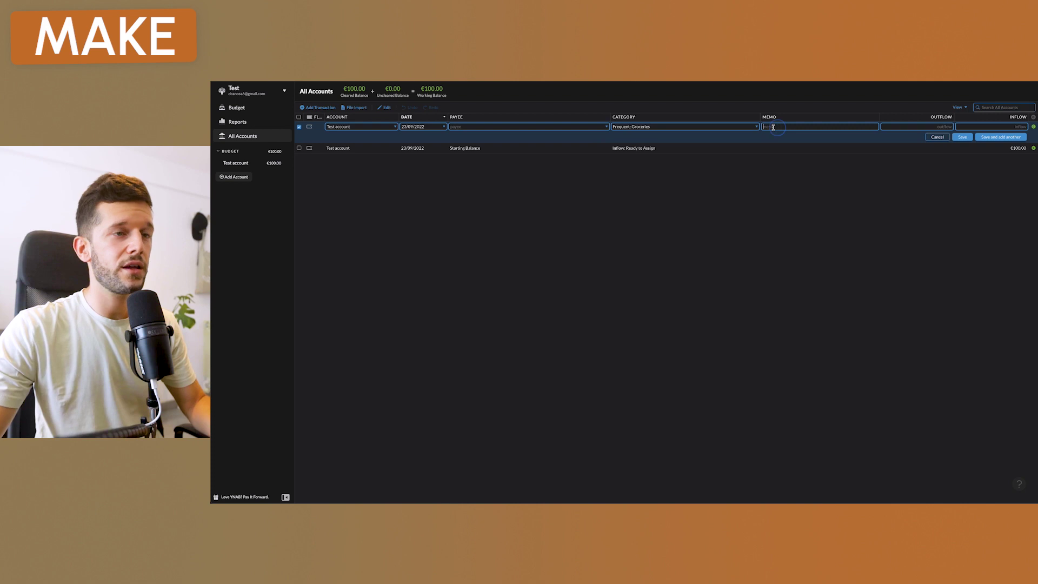
left_click(938, 126)
type("10")
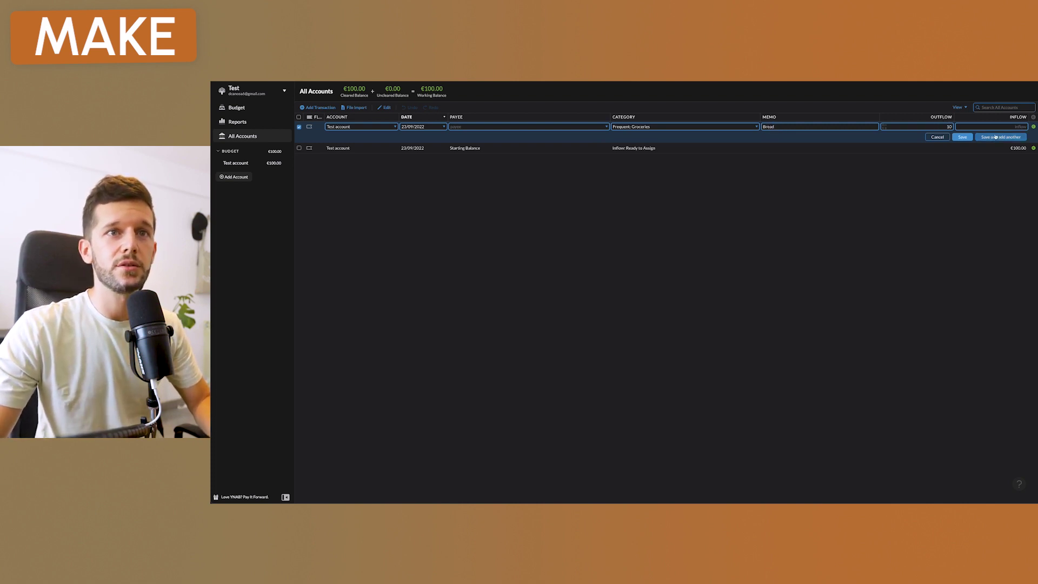
left_click(962, 137)
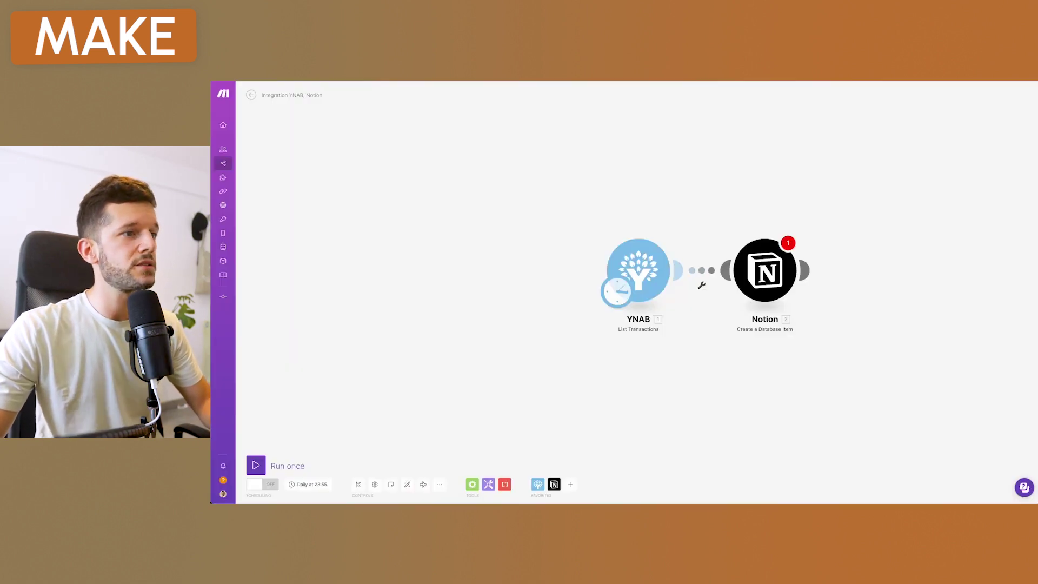
Step: Switch to Make, run only the YNAB module and inspect the first output bundle's amount, memo and category name
right_click(638, 278)
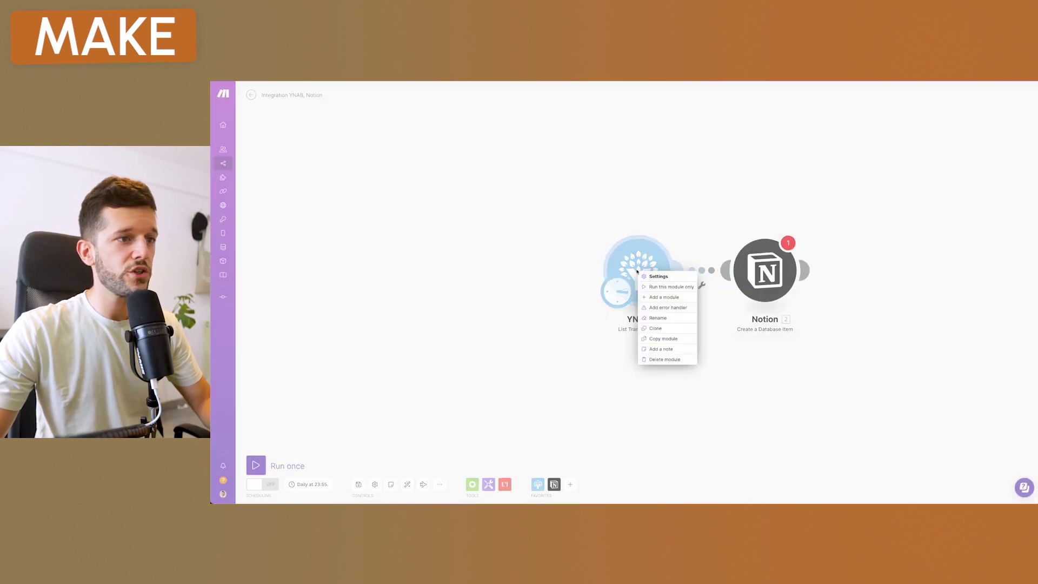
left_click(657, 291)
left_click(616, 231)
left_click_drag(668, 192, 709, 233)
left_click(689, 215)
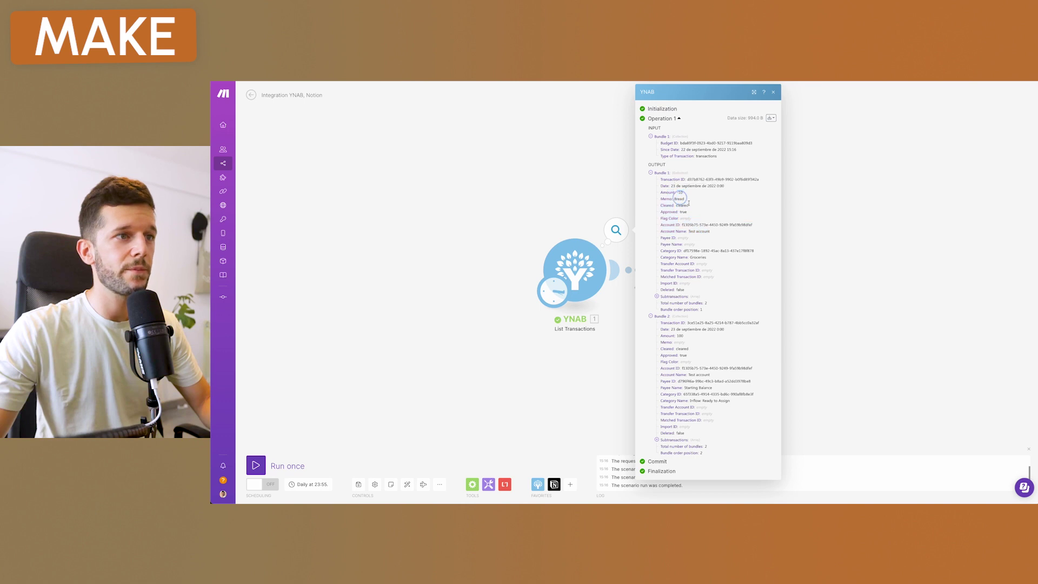
left_click_drag(667, 192, 709, 260)
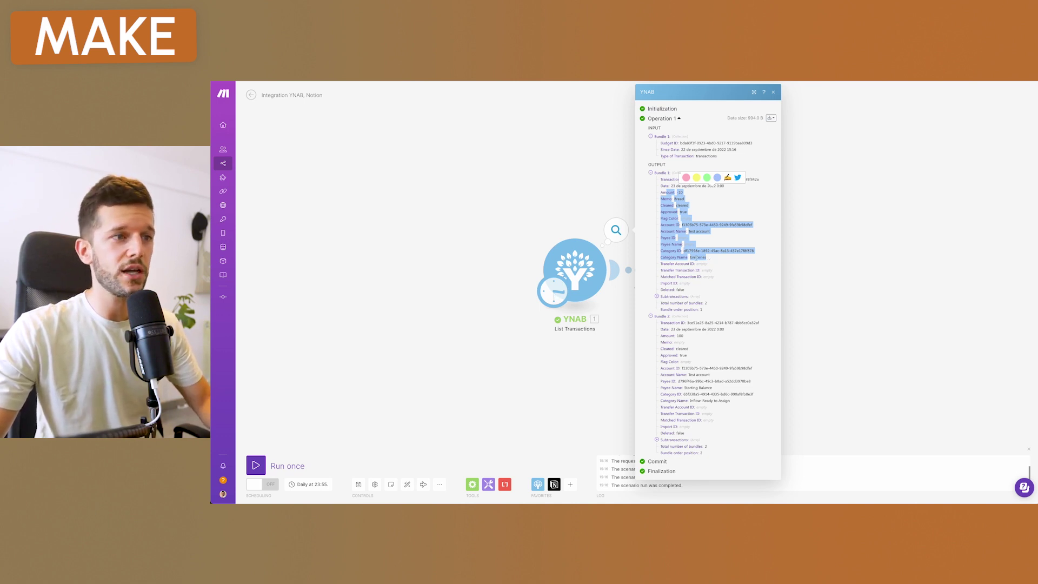
left_click(692, 255)
left_click_drag(690, 258, 709, 262)
left_click_drag(674, 199, 685, 200)
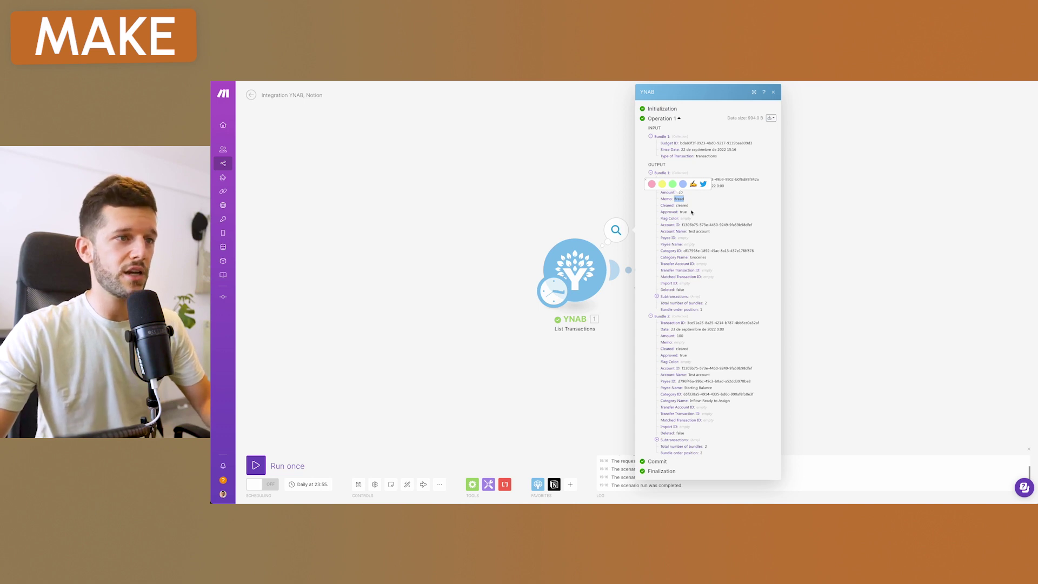
Step: In the Notion module, select the My Finances database again and map Description to Category Name, a hyphen and Memo
left_click(838, 261)
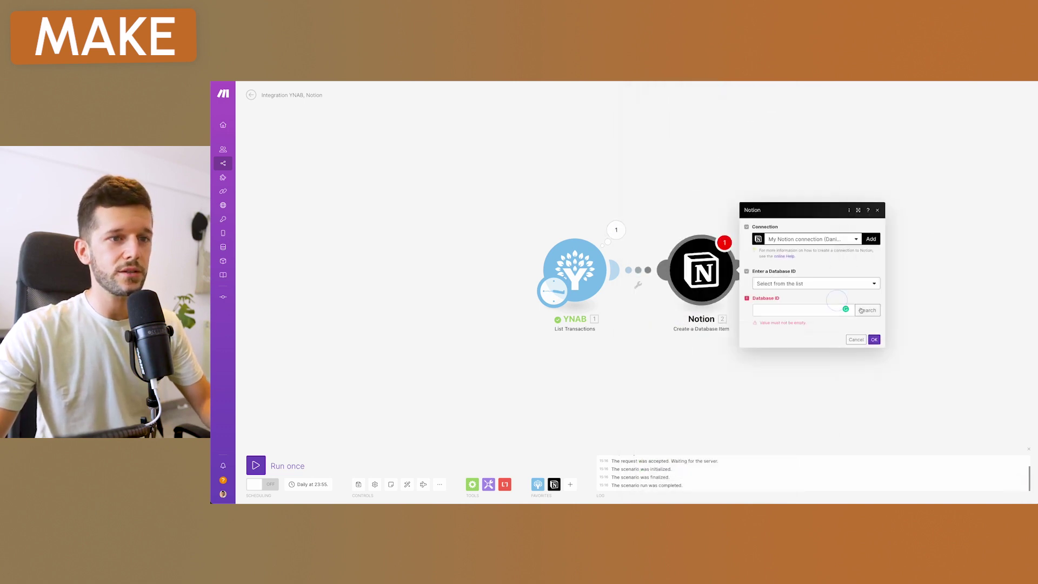
left_click(860, 310)
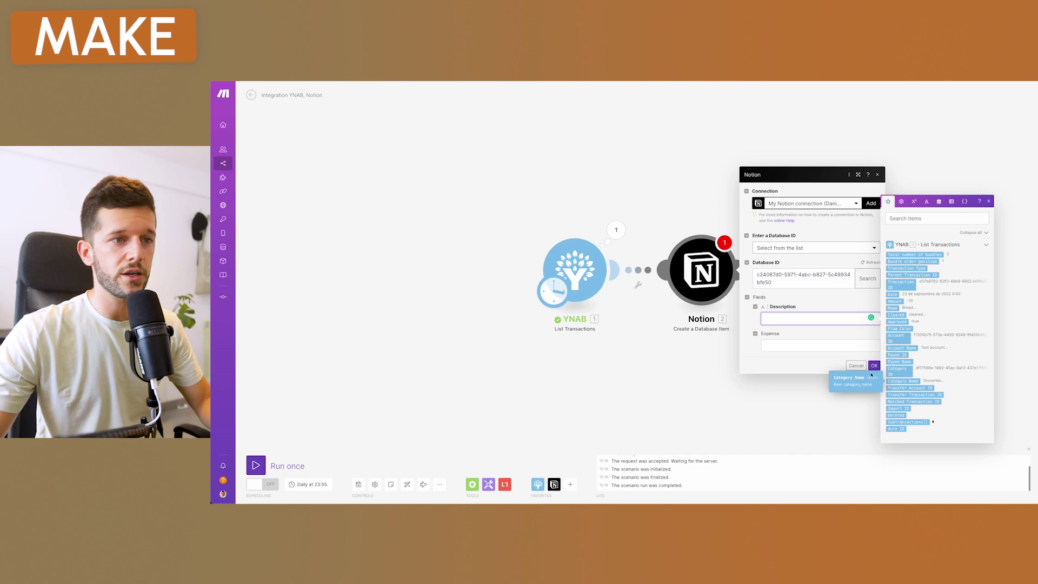
left_click(902, 381)
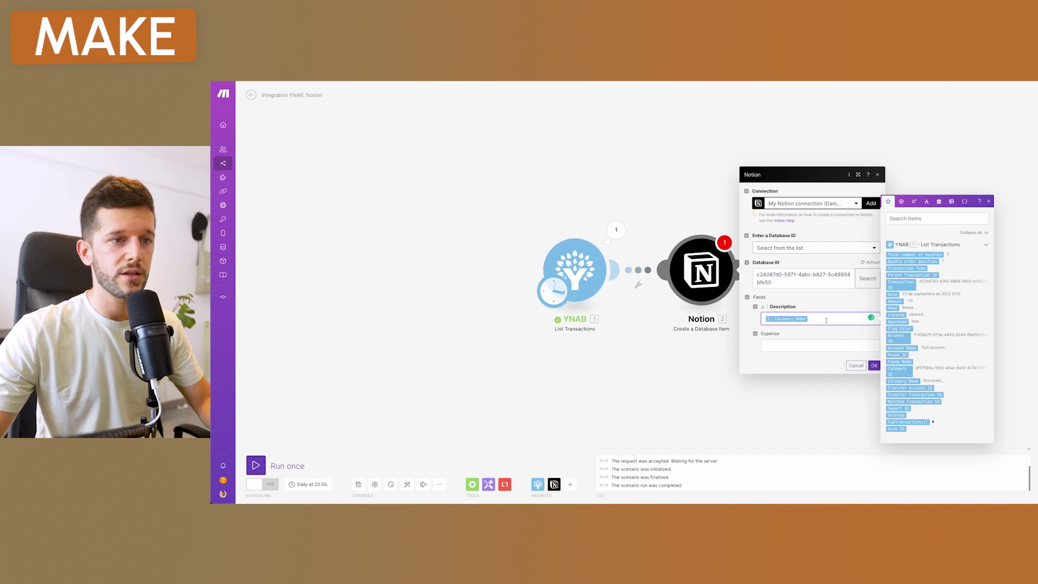
type("-")
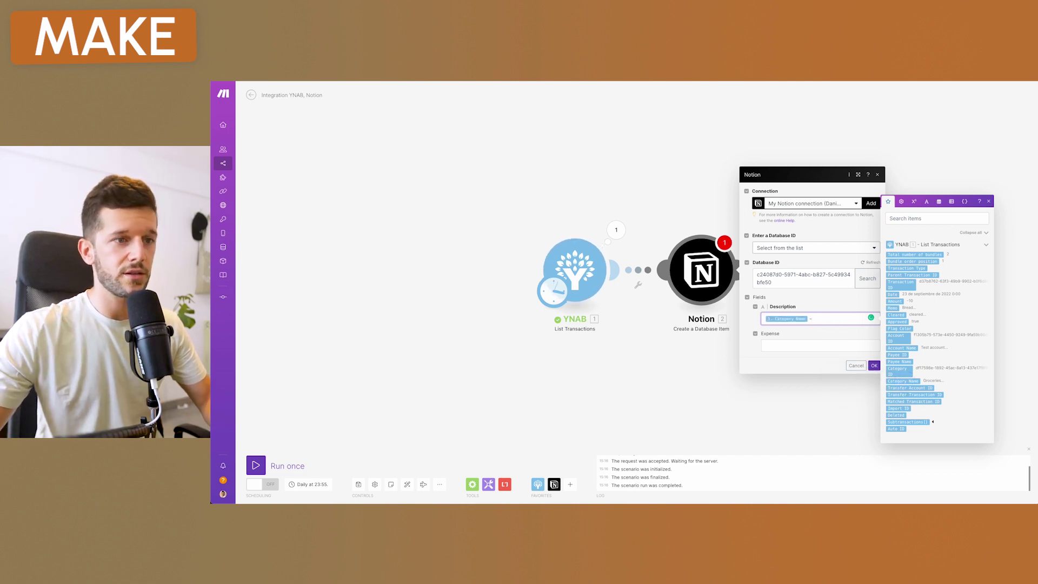
left_click(893, 308)
Step: Map Expense to the YNAB Amount multiplied by -1 and save the Notion module's settings
left_click(875, 345)
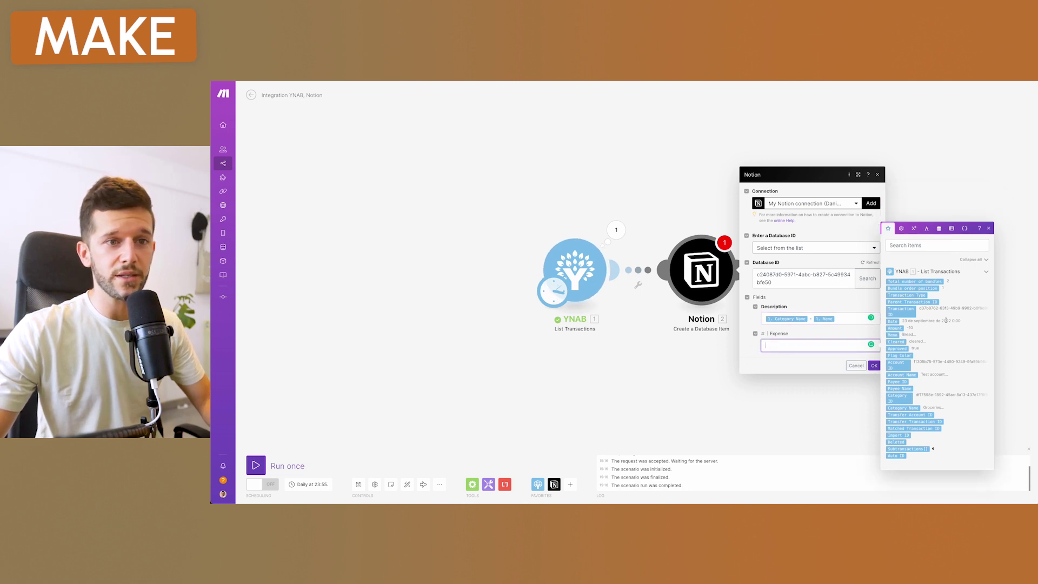
left_click(895, 327)
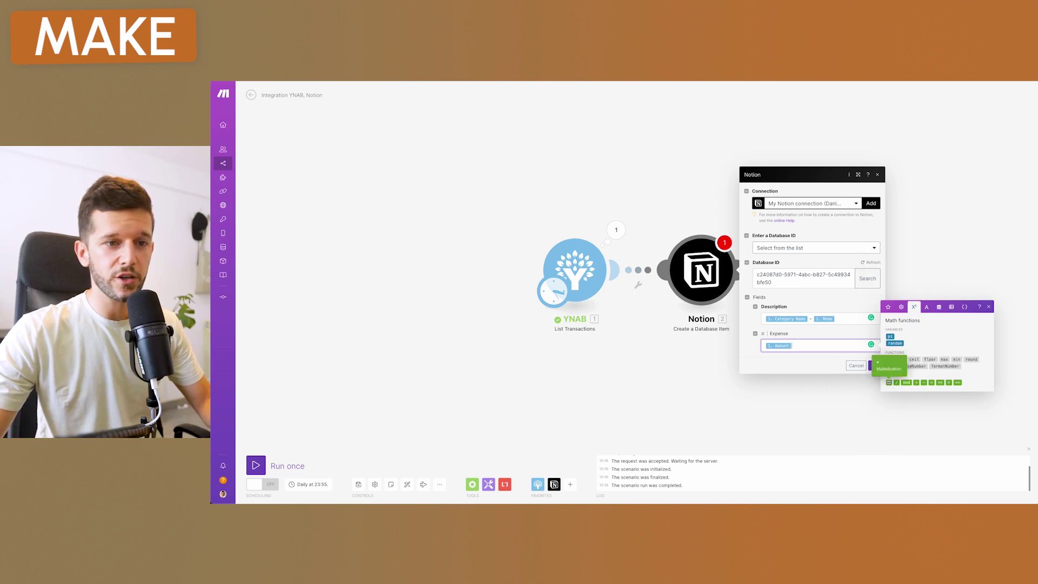
left_click(888, 383)
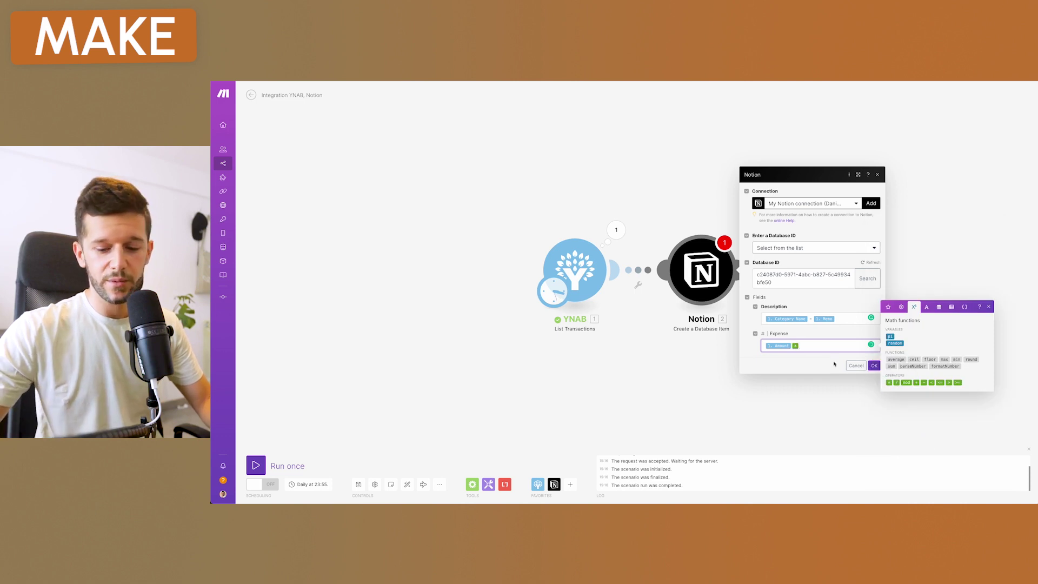
type("-1")
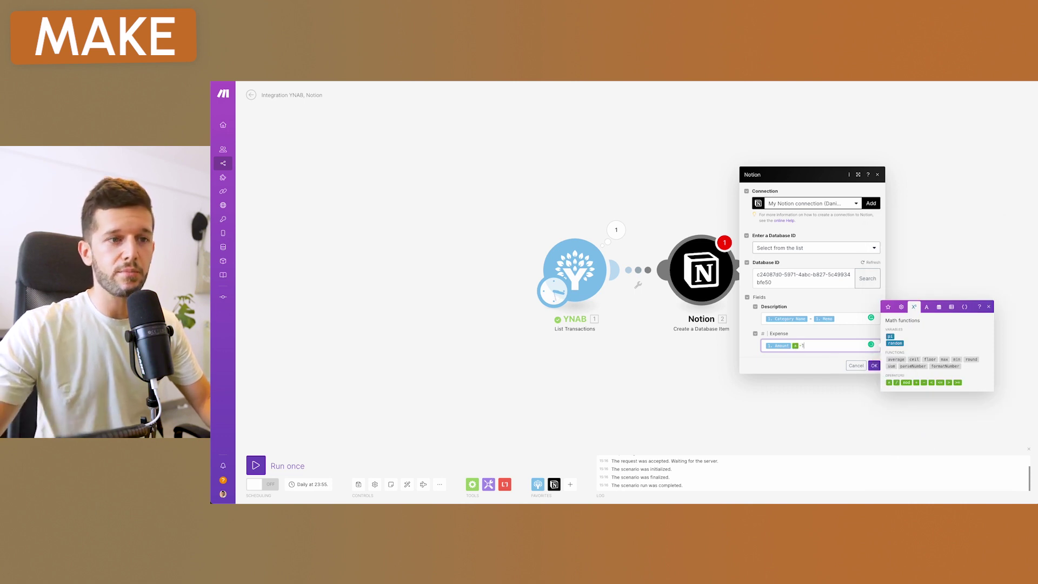
left_click(874, 366)
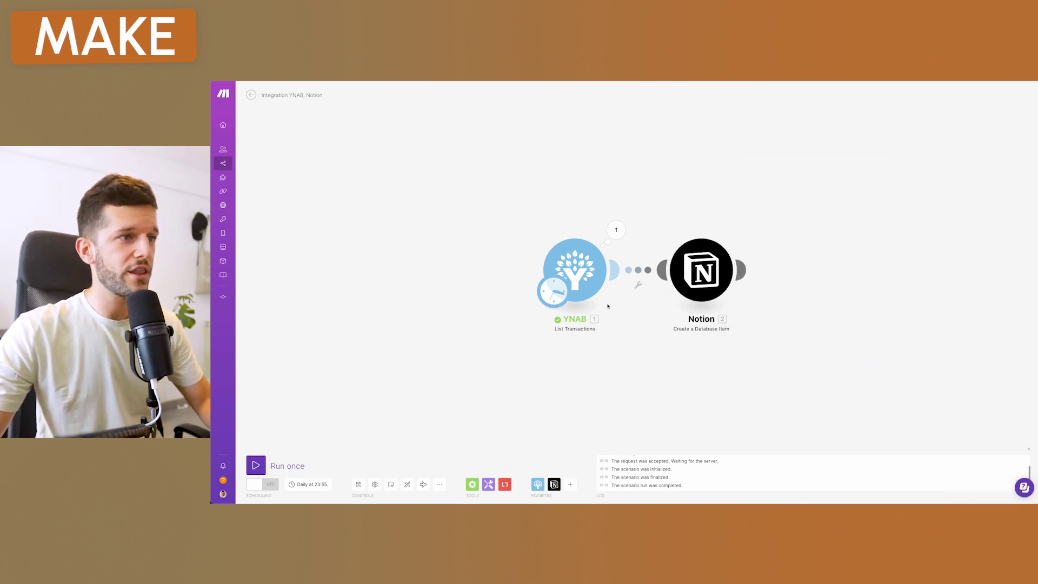
Step: Reopen the YNAB module's run output and examine the date of the first transaction bundle
left_click(616, 230)
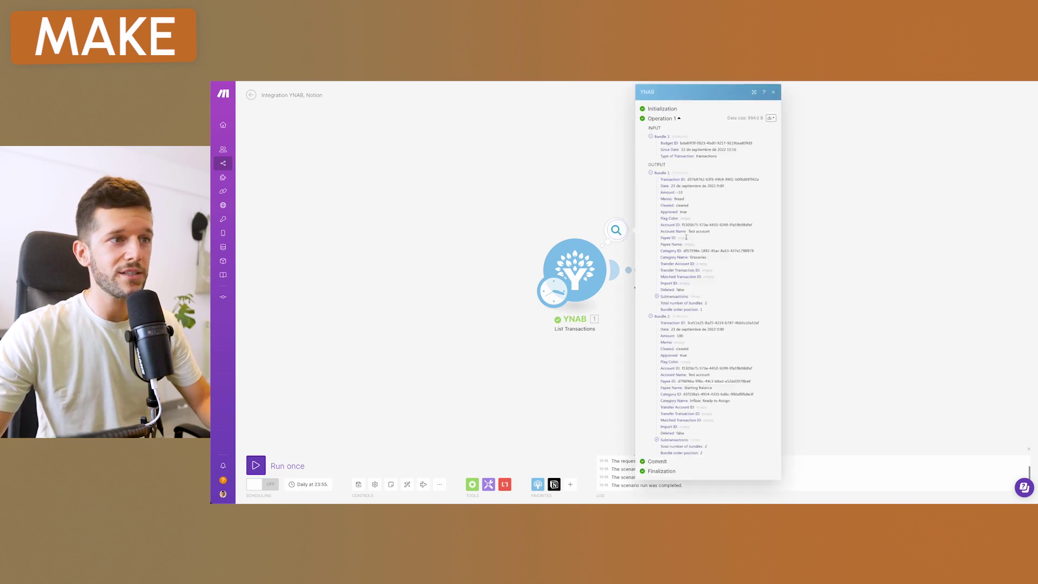
left_click_drag(671, 186, 724, 186)
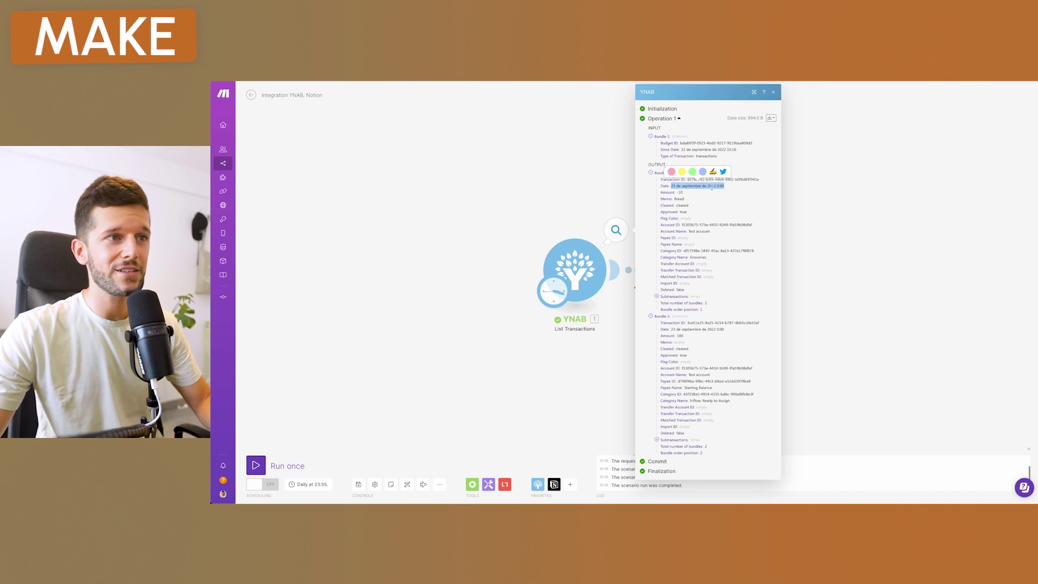
mouse_move(715, 187)
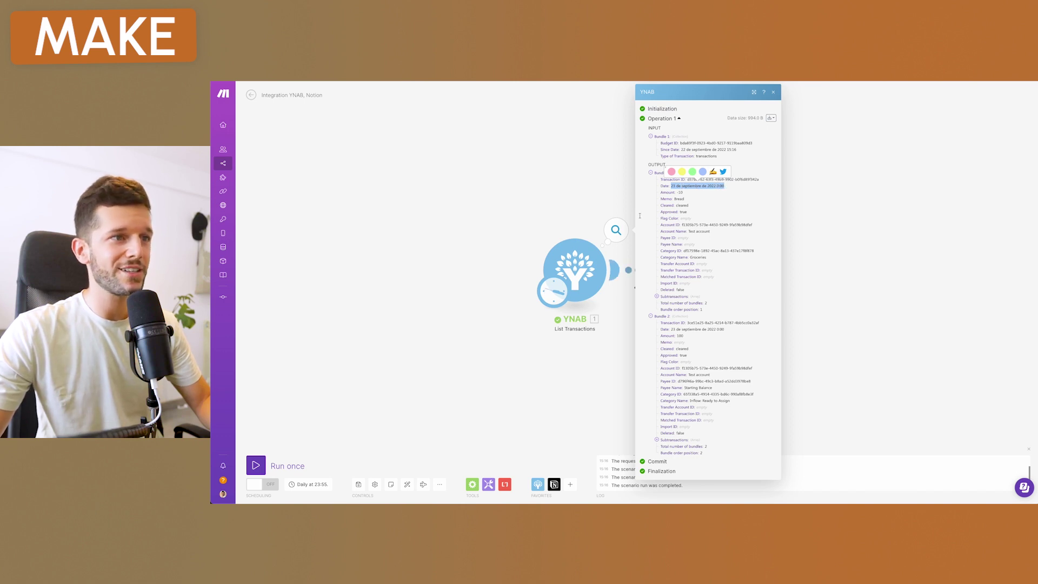